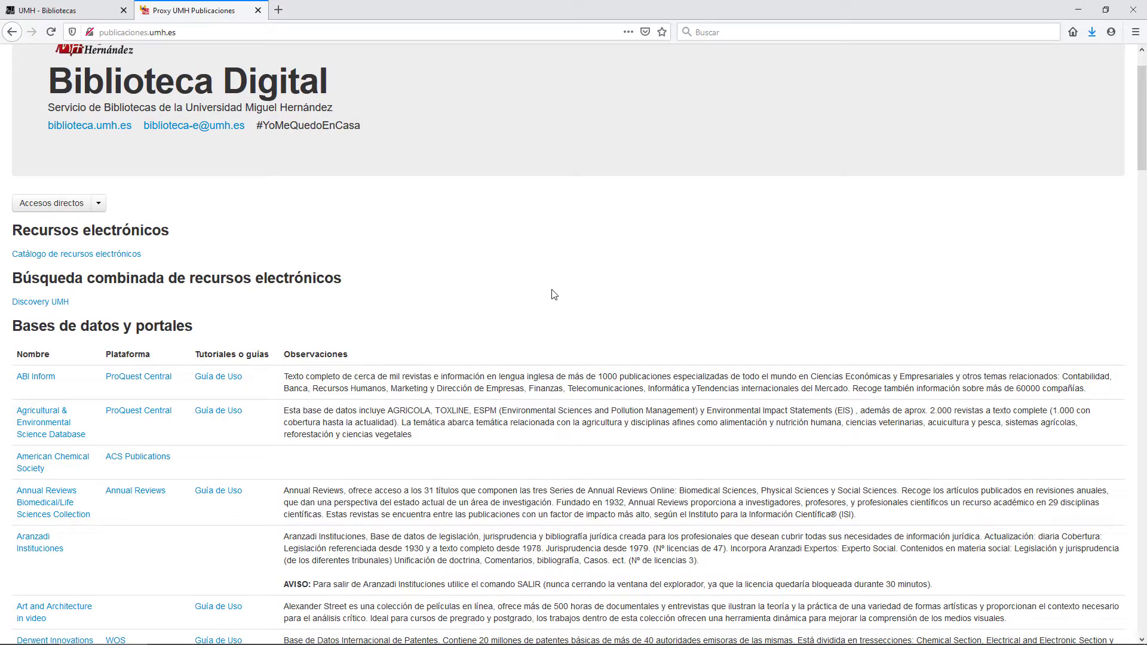
# - Open Scopus from the Bases de datos y portales list in UMH Biblioteca Digital
pyautogui.scroll(-12, 555, 294)
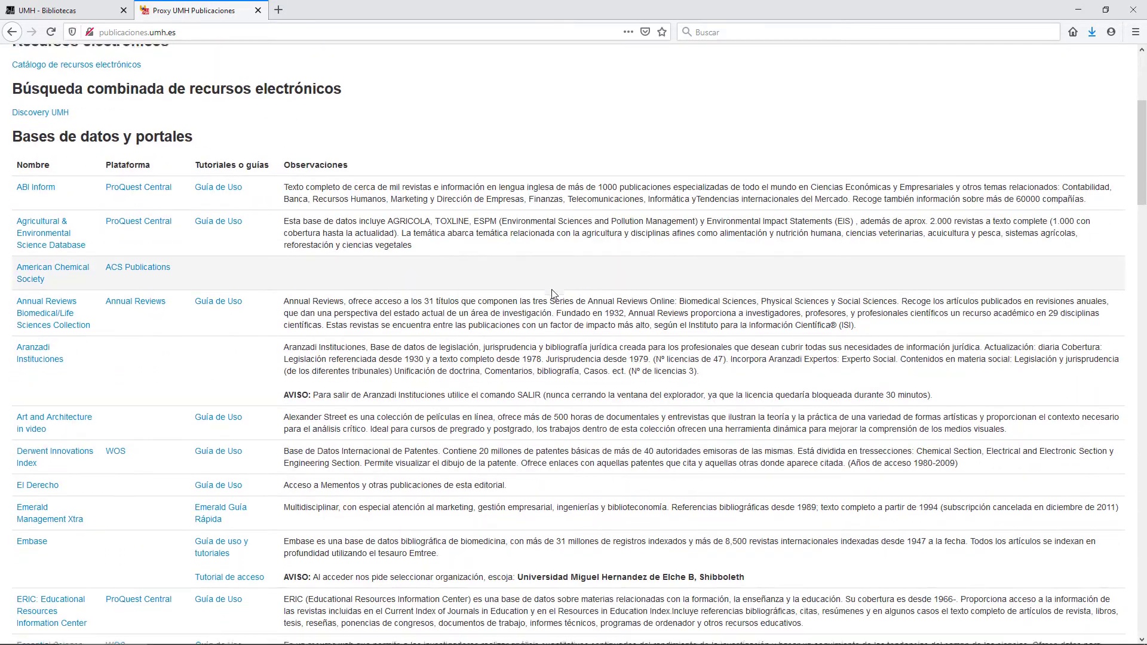
pyautogui.scroll(-8, 554, 294)
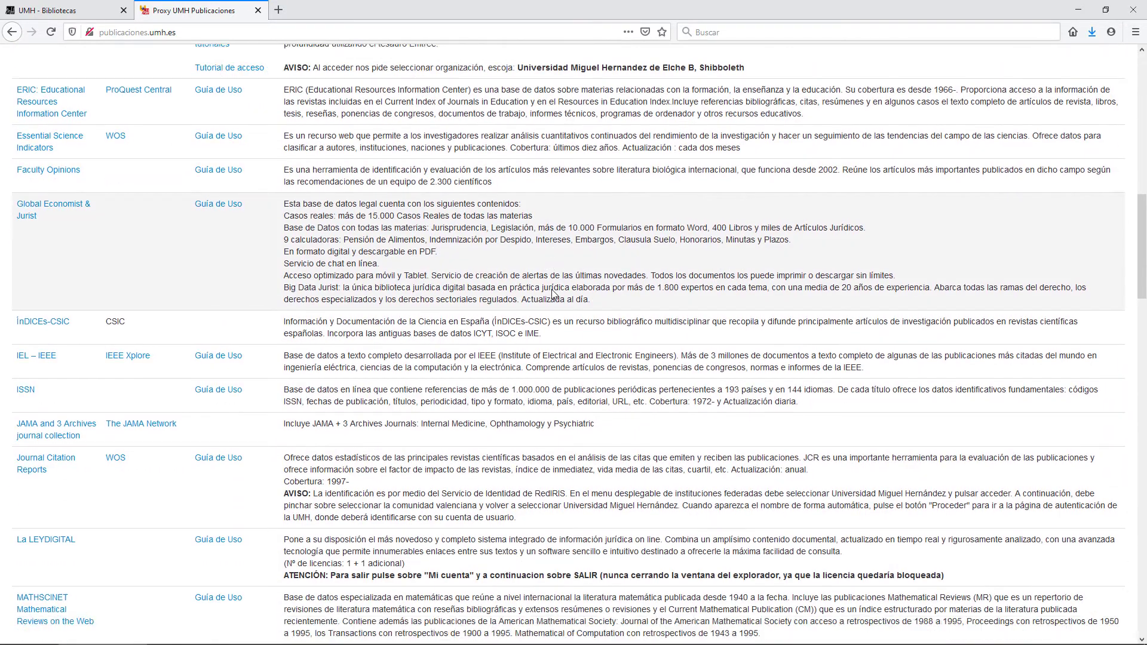
pyautogui.scroll(-8, 553, 289)
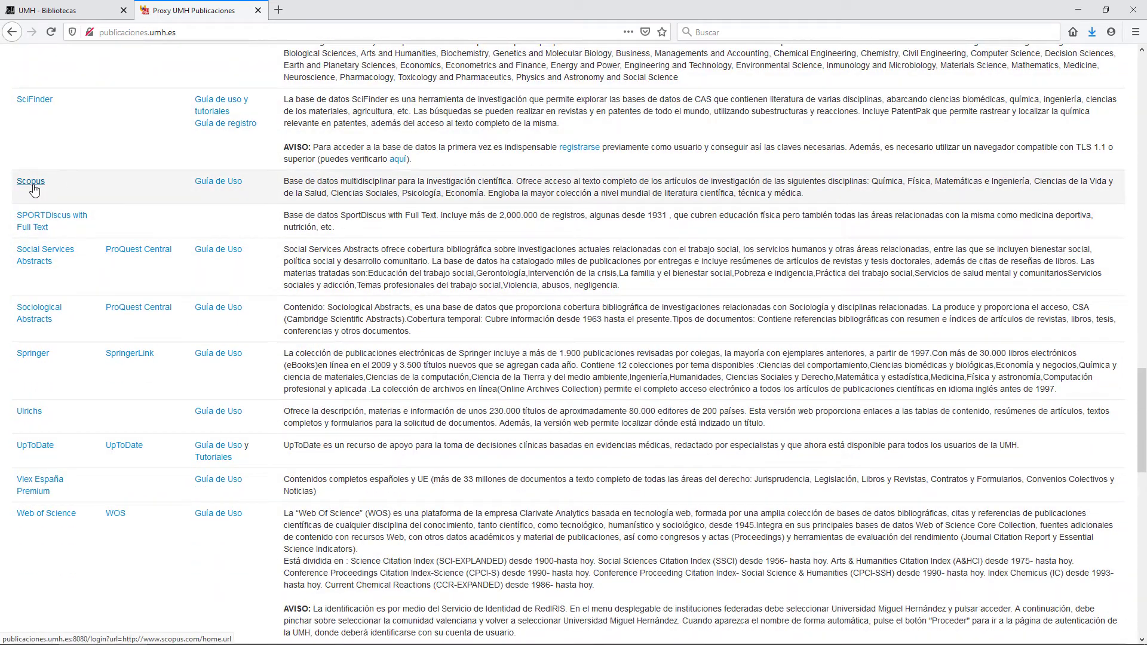
pyautogui.click(33, 186)
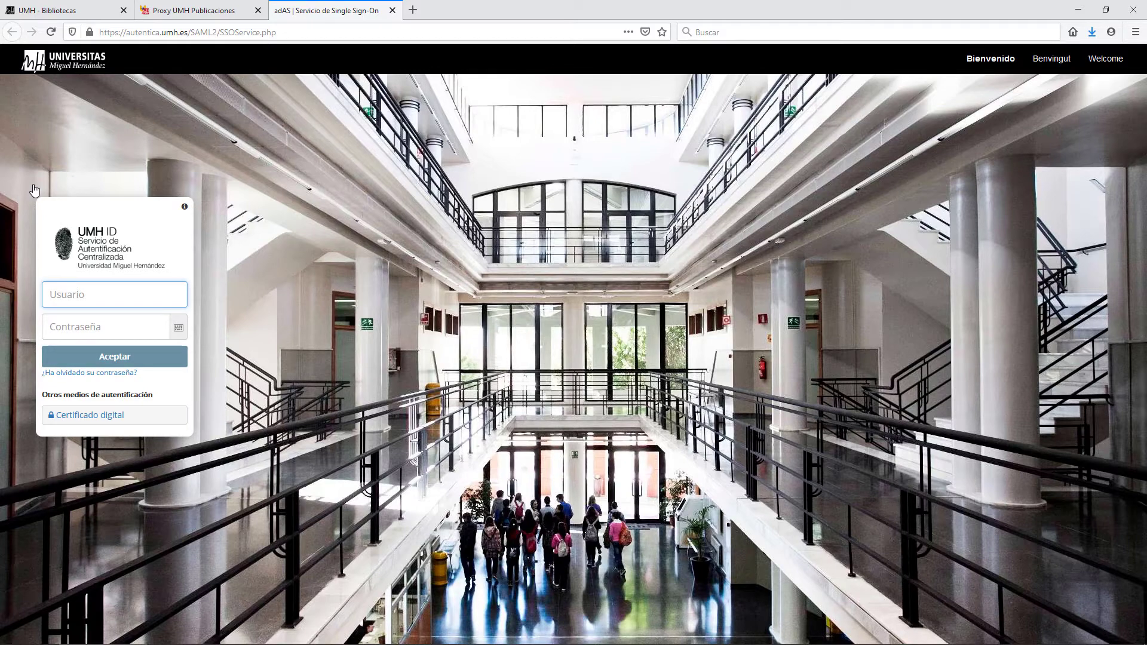
# - Sign in to UMH ID with the account username and password
pyautogui.press('Tab')
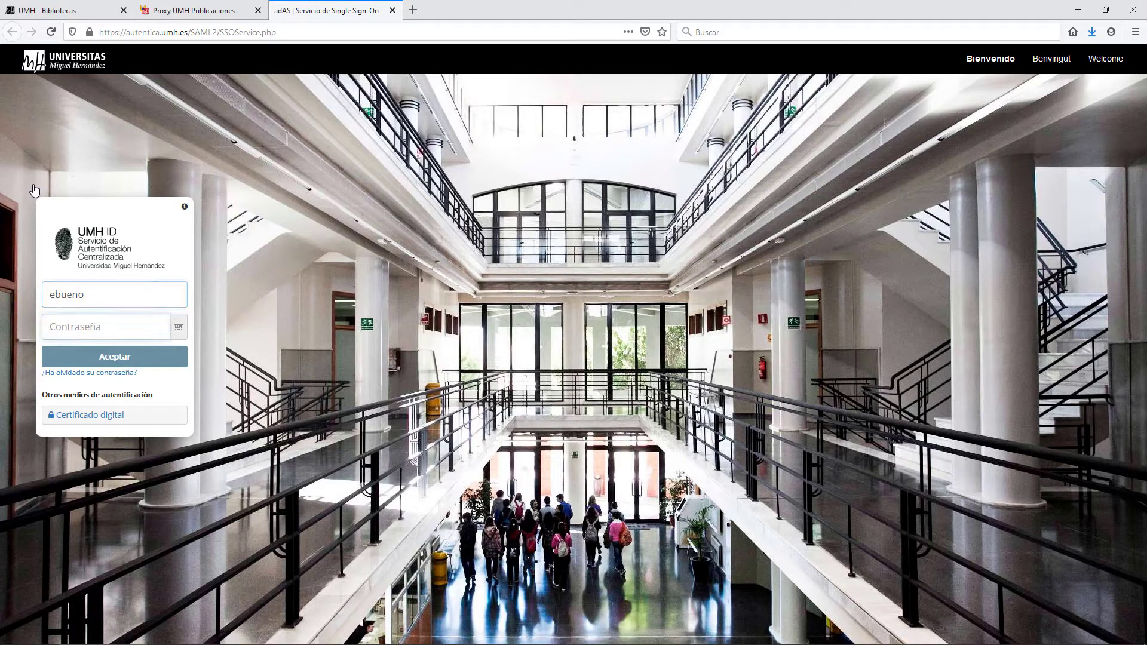
pyautogui.write('********')
pyautogui.press('Return')
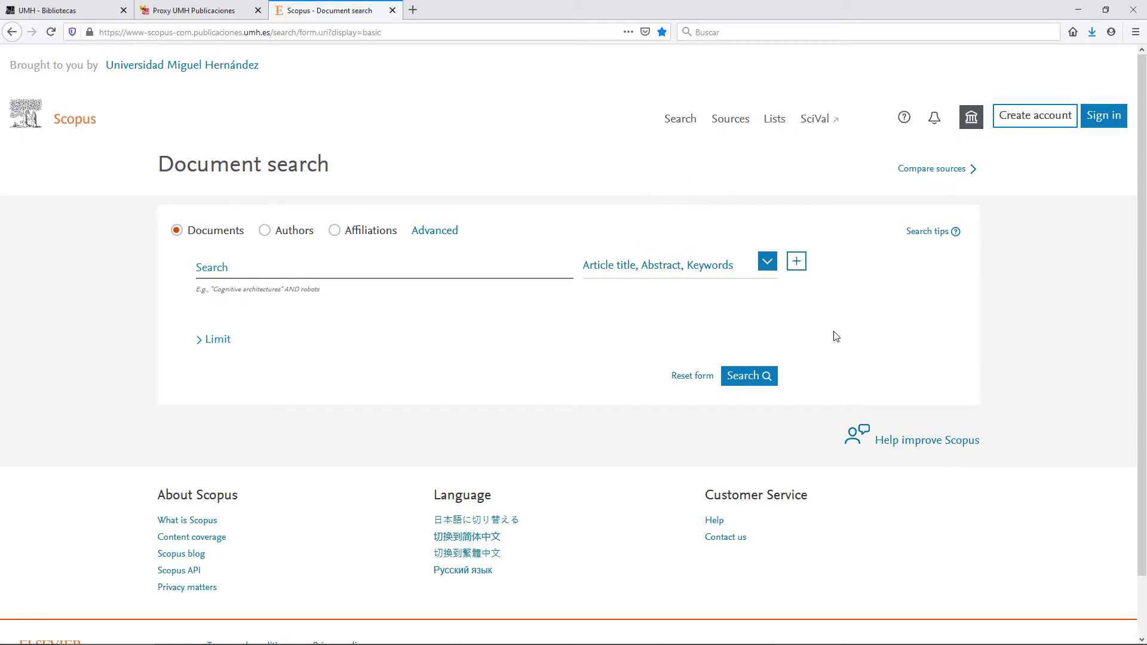
# - Review the search-field options, then add a second and third search row
pyautogui.click(767, 263)
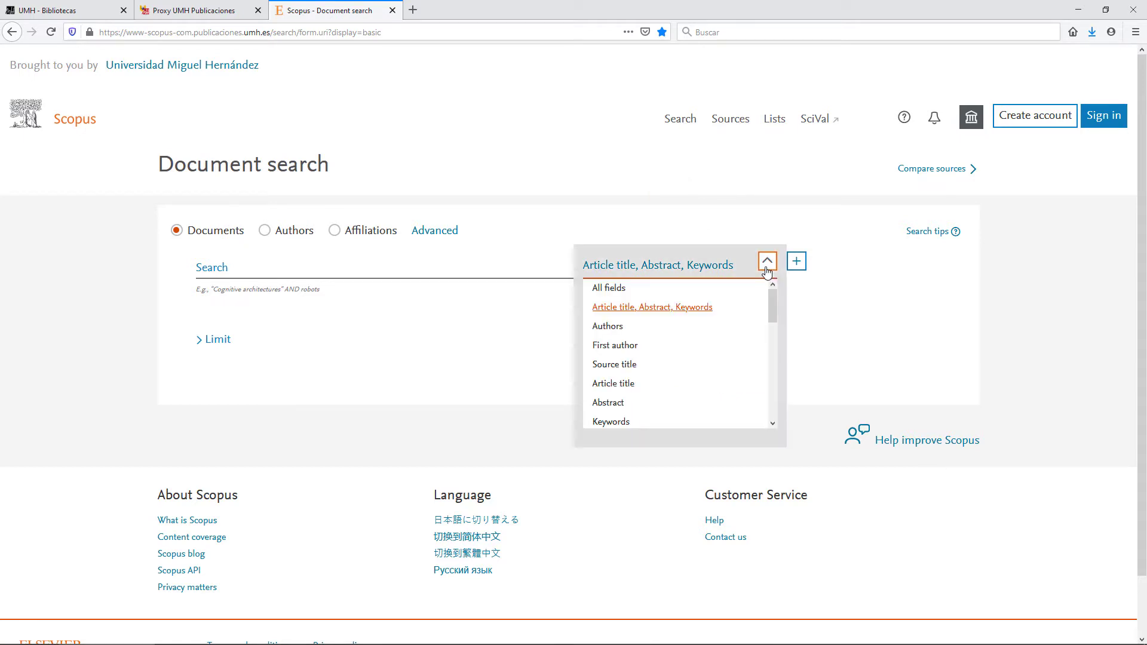
pyautogui.moveTo(772, 291)
pyautogui.mouseDown()
pyautogui.moveTo(769, 393)
pyautogui.moveTo(776, 282)
pyautogui.mouseUp()
pyautogui.click(769, 264)
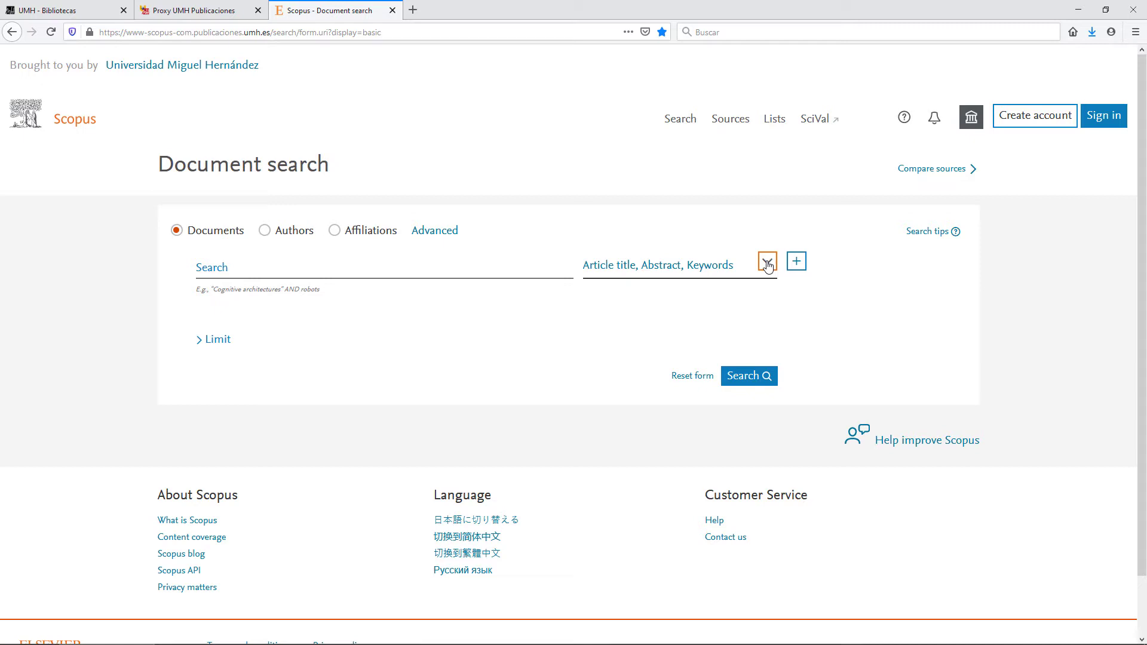
pyautogui.click(797, 263)
pyautogui.click(821, 369)
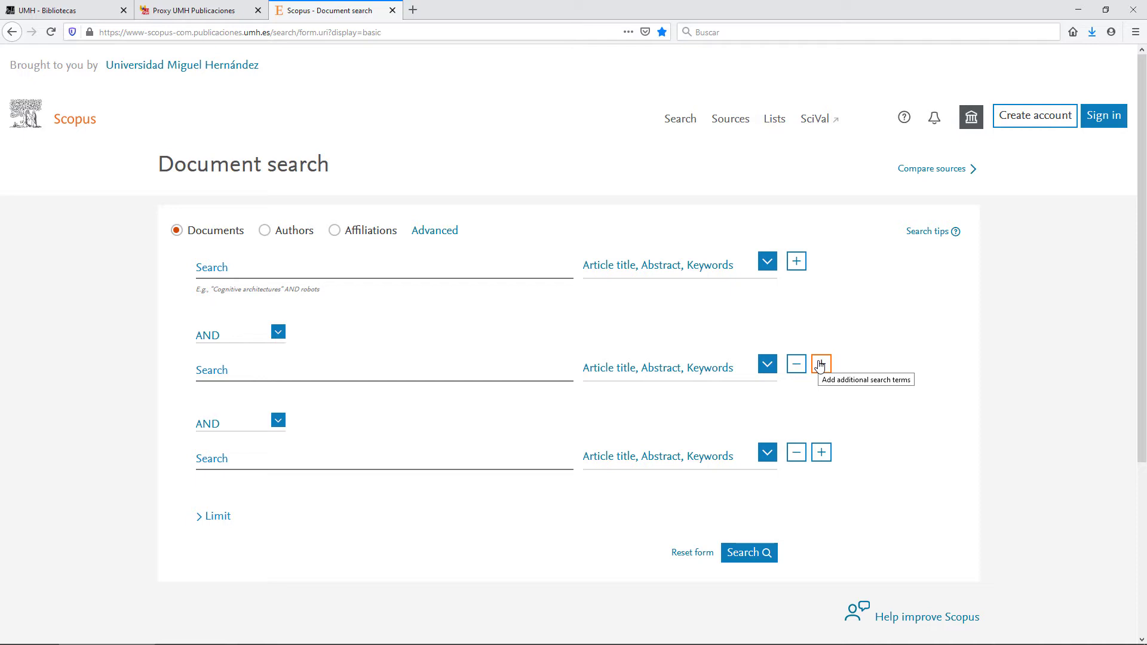
# - Check the row operator choices, then remove the third and second search rows
pyautogui.click(277, 333)
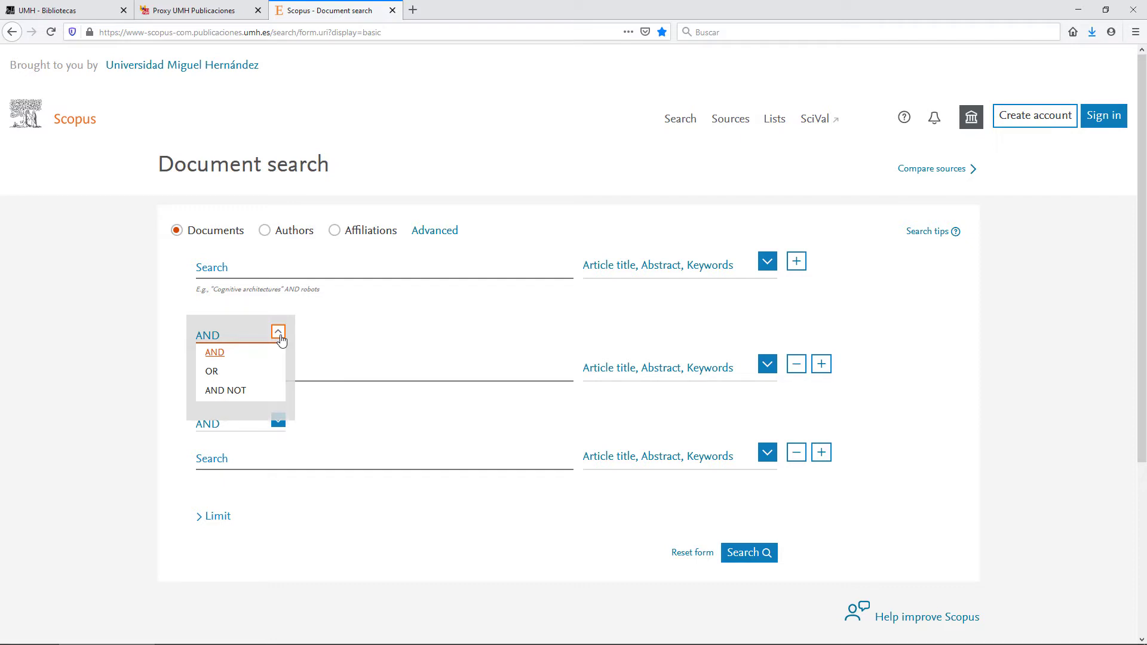
pyautogui.click(797, 453)
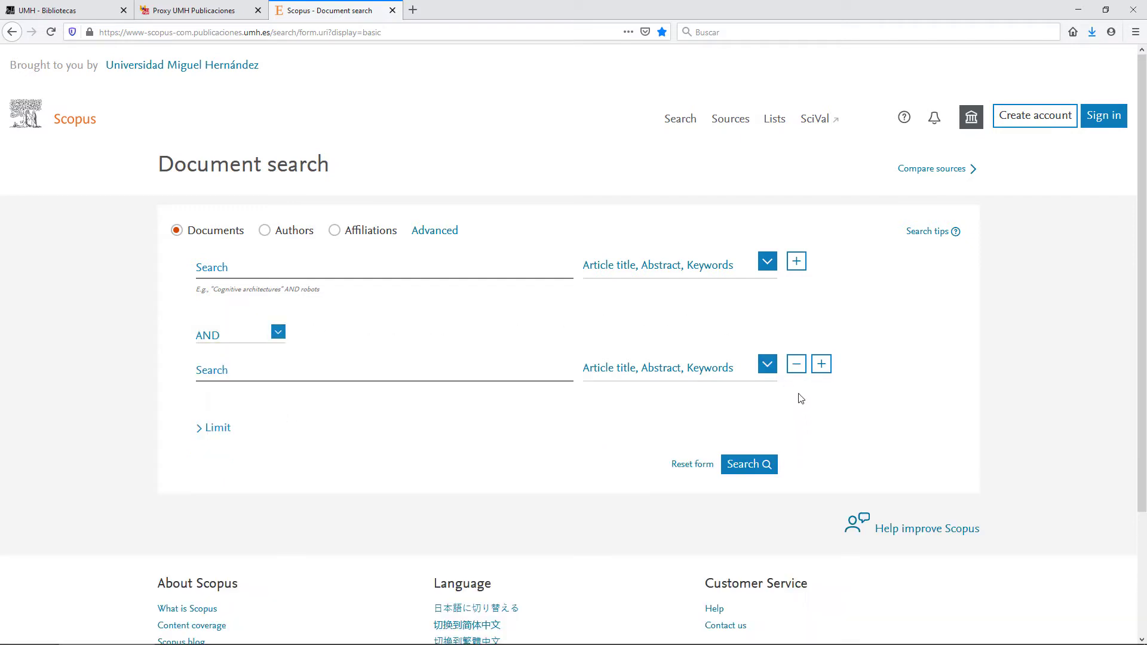
pyautogui.click(796, 365)
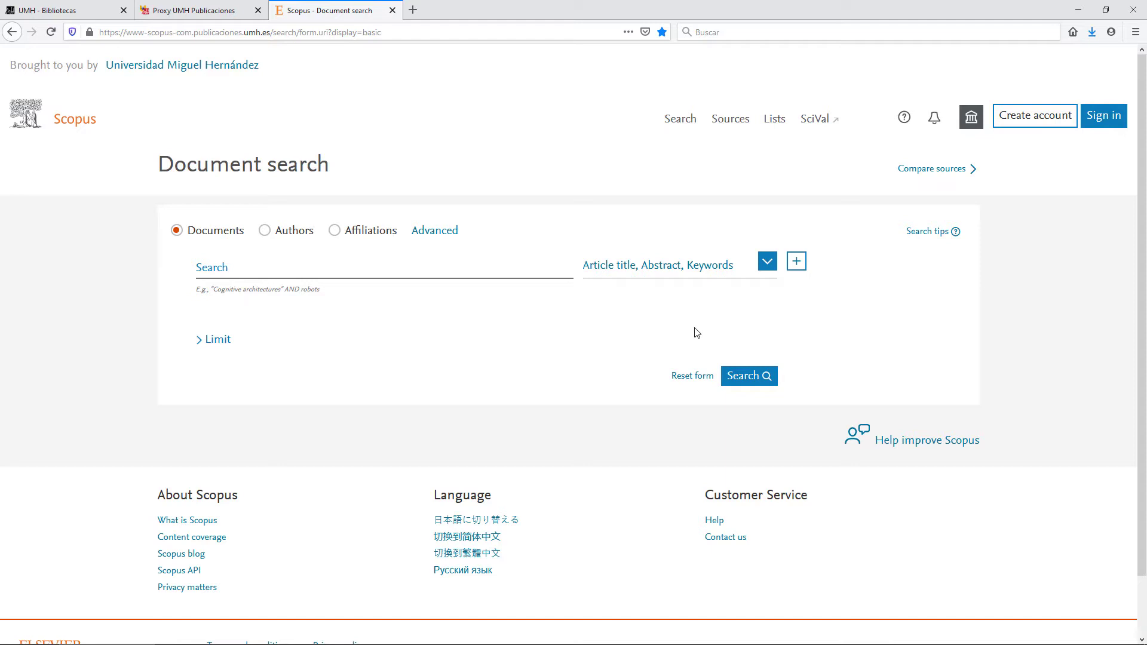
# - Enter the query influenza vaccine effectiveness spain, putting "influenza vaccine" in quotes
pyautogui.click(314, 275)
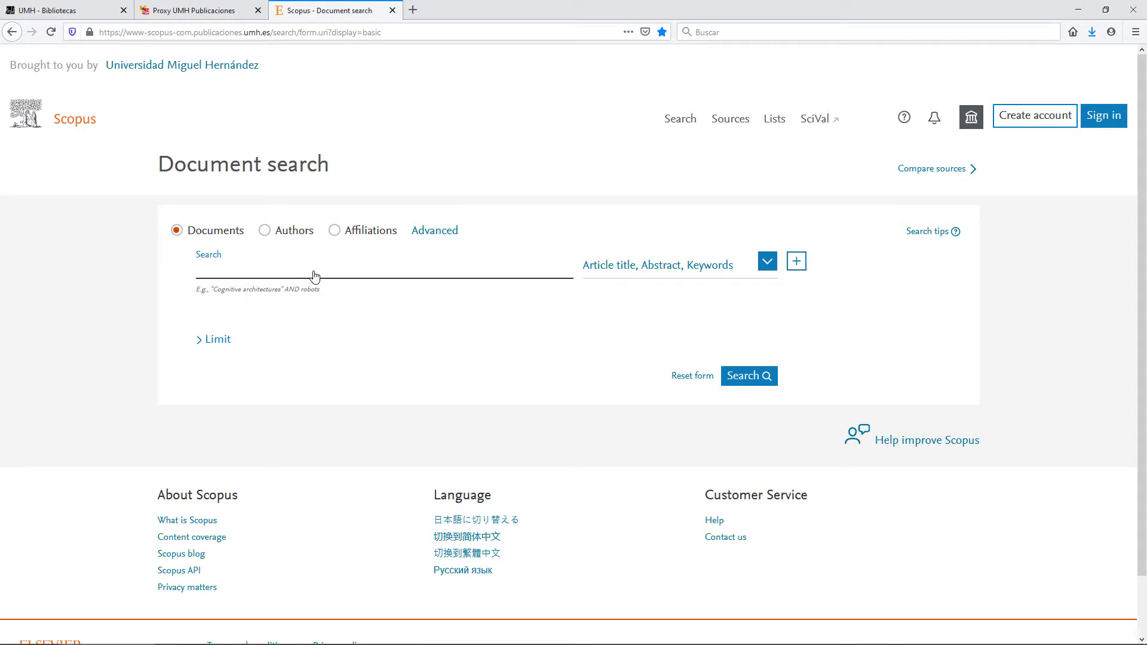
pyautogui.write('inf')
pyautogui.write('luenza')
pyautogui.write(' va')
pyautogui.press('BackSpace')
pyautogui.write('accine effectiveness')
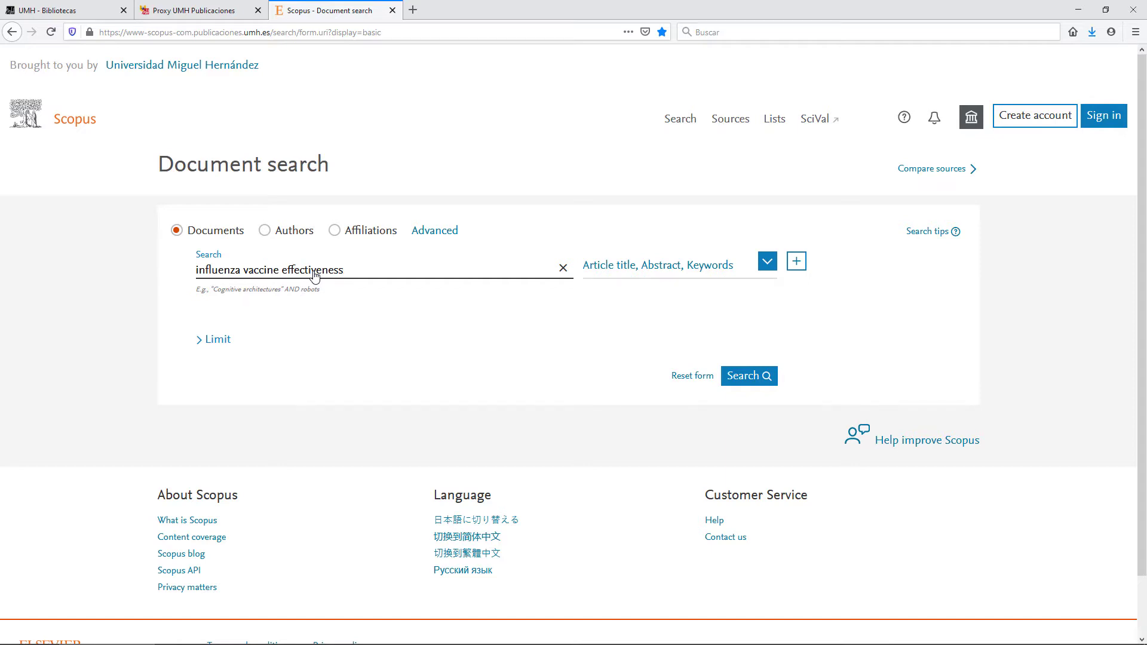
pyautogui.write('spain')
pyautogui.click(280, 268)
pyautogui.write('"')
pyautogui.press('Home')
pyautogui.write('"')
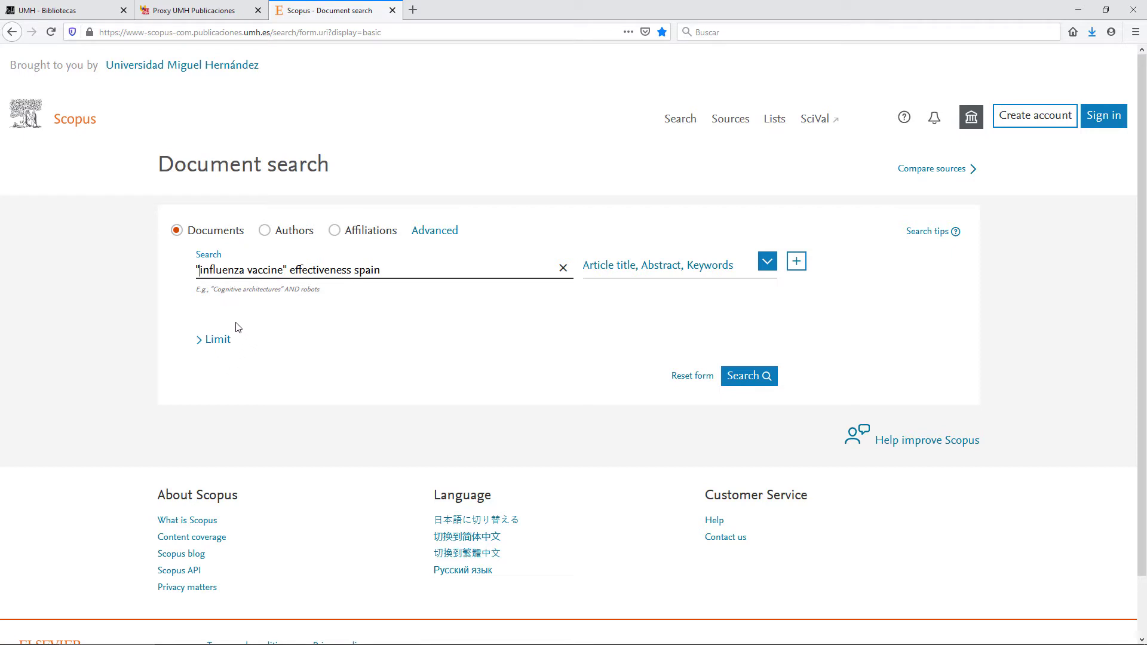
# - Expand Limit and set Published from 2016, leaving Added to Scopus unchanged
pyautogui.click(210, 341)
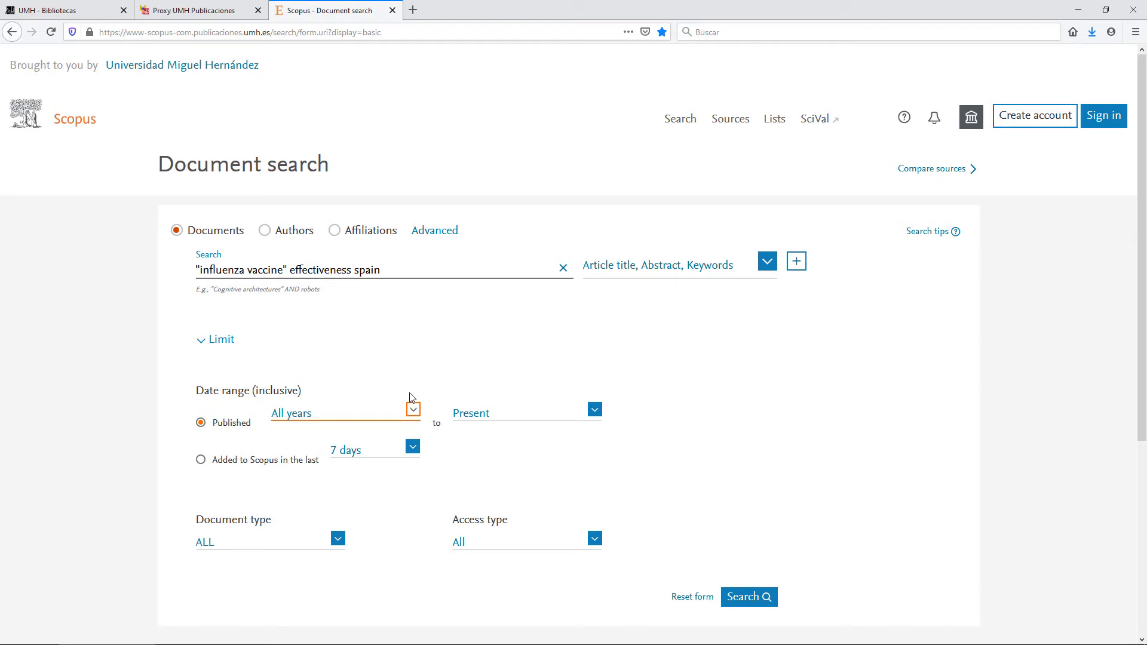
pyautogui.click(413, 410)
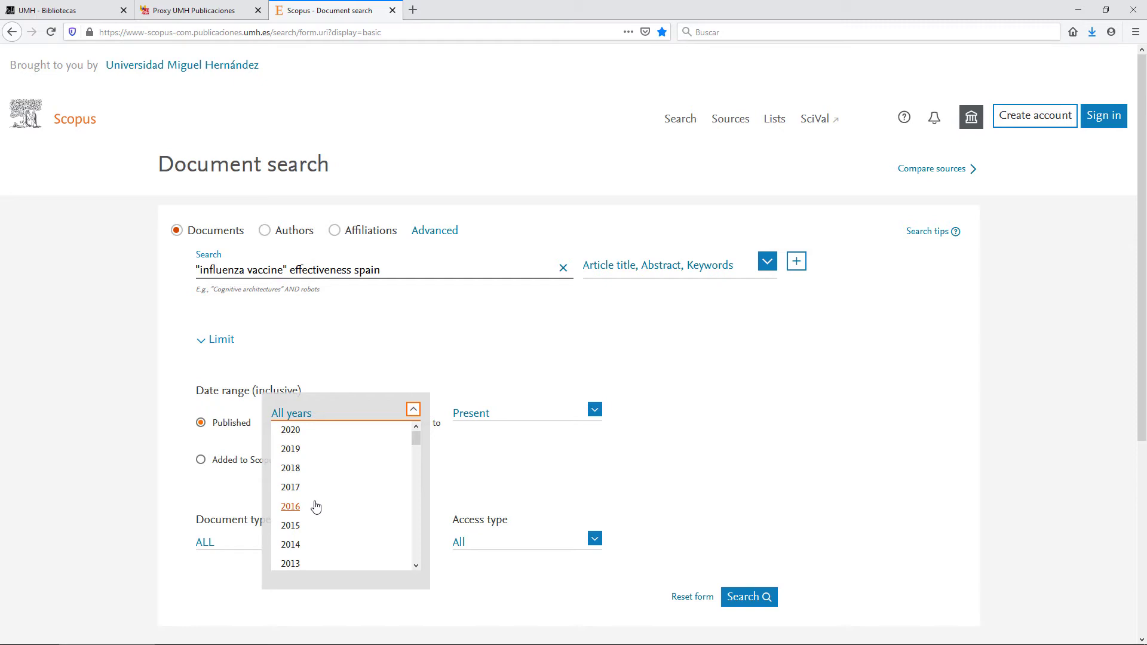
pyautogui.click(291, 506)
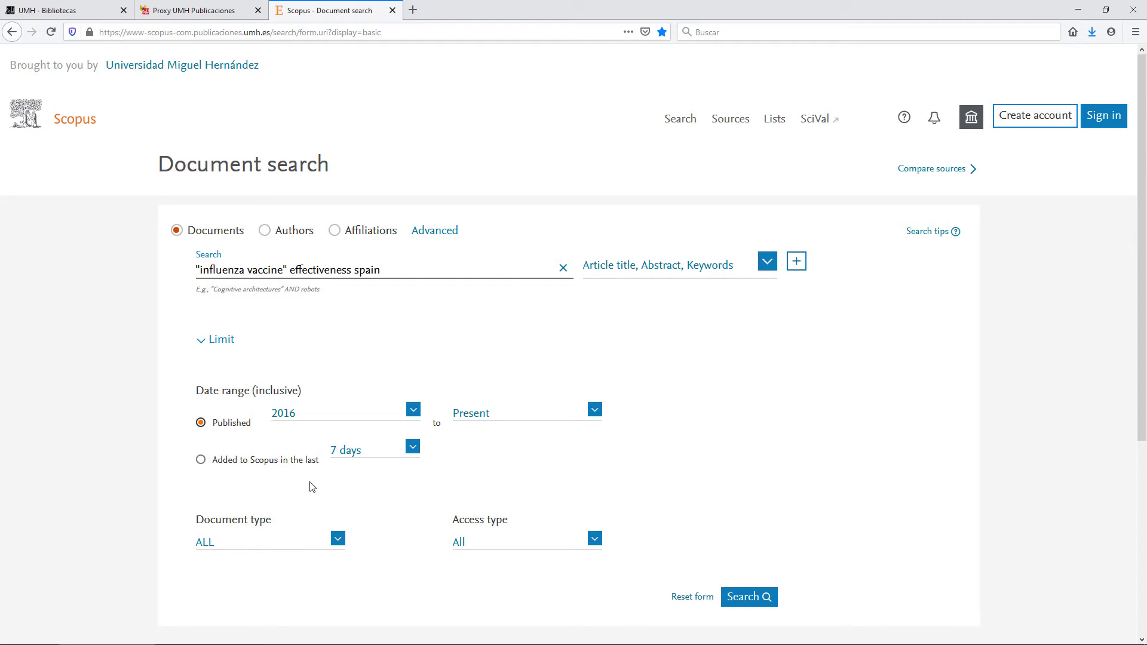
pyautogui.click(392, 456)
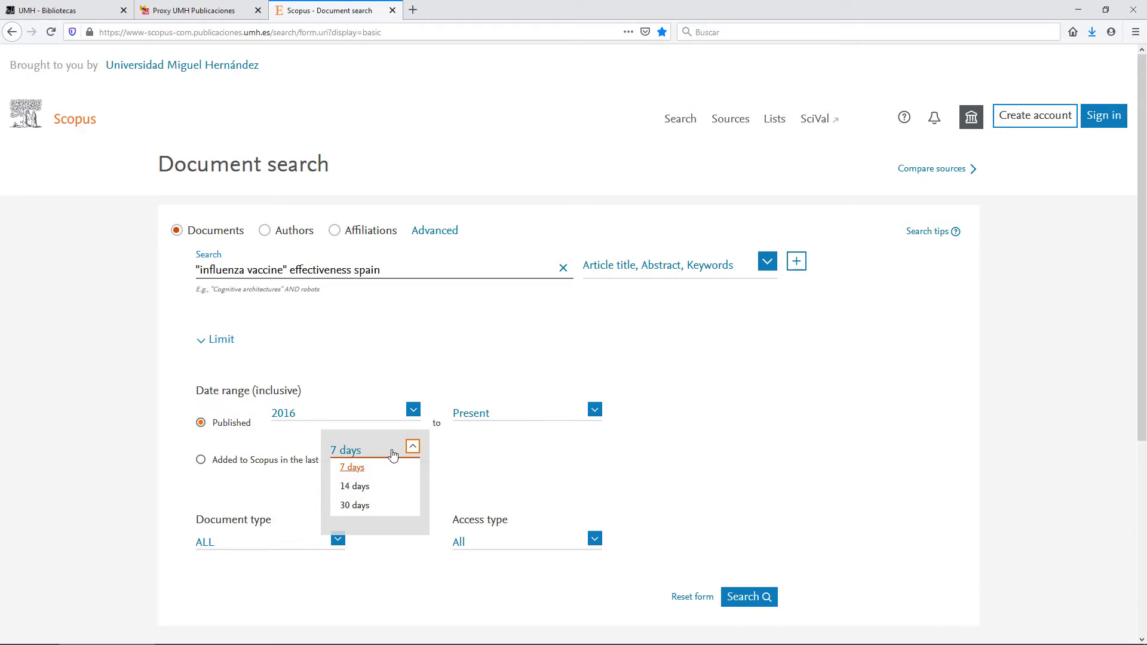
pyautogui.click(415, 452)
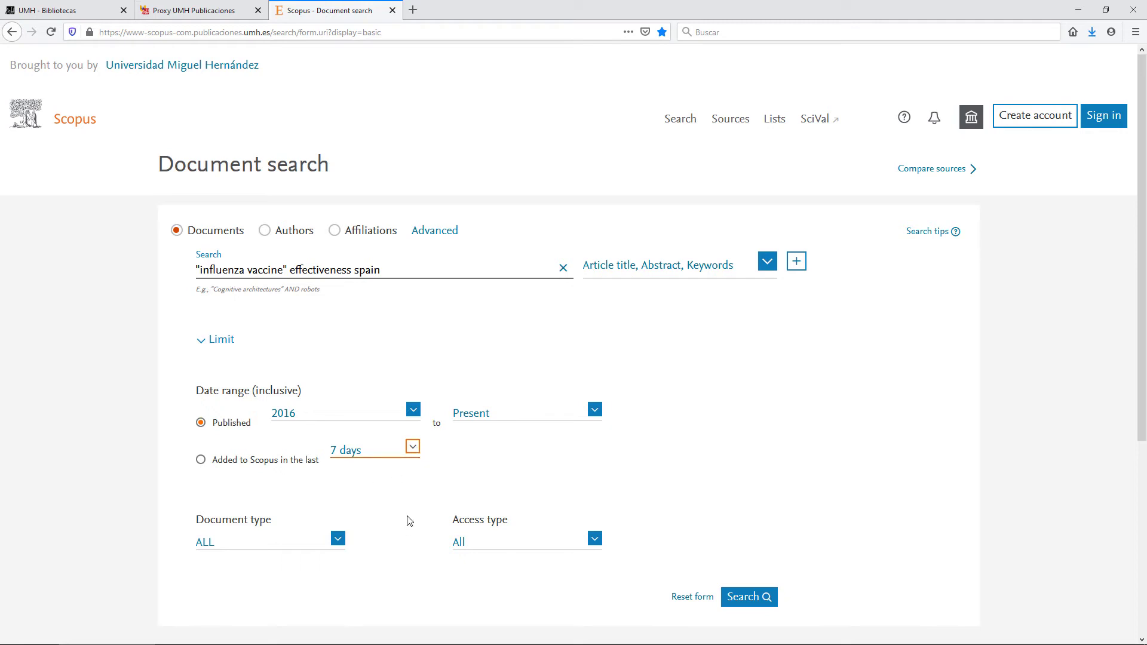
# - Review the document type list and keep it set to ALL
pyautogui.click(336, 538)
pyautogui.moveTo(338, 564); pyautogui.dragTo(338, 572)
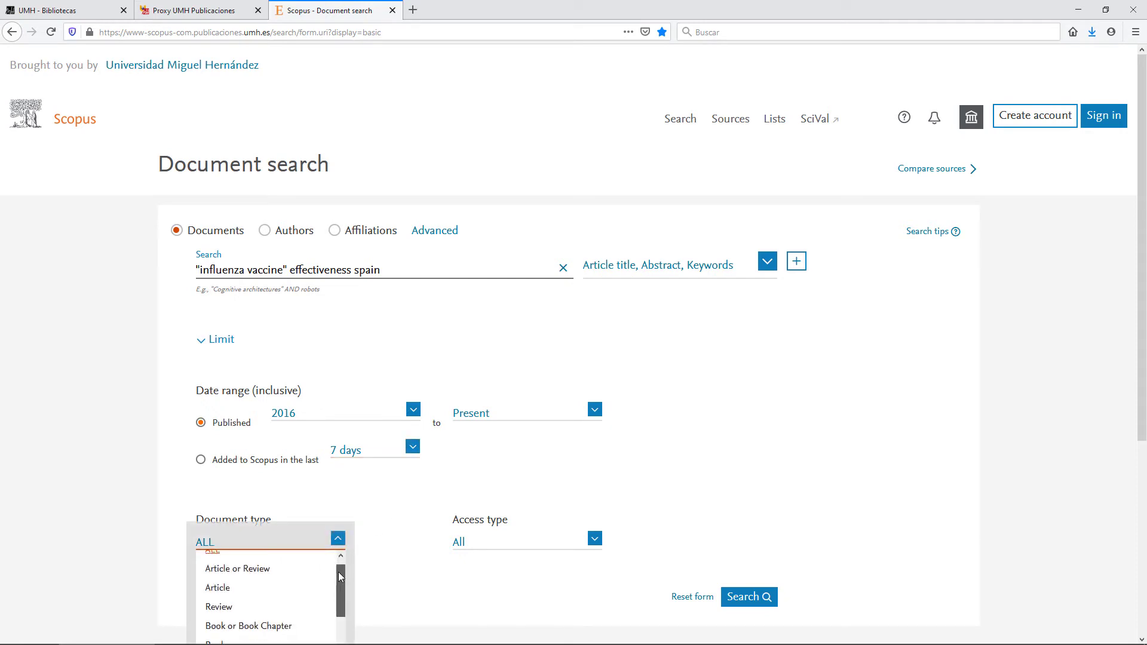
pyautogui.scroll(-2, 370, 523)
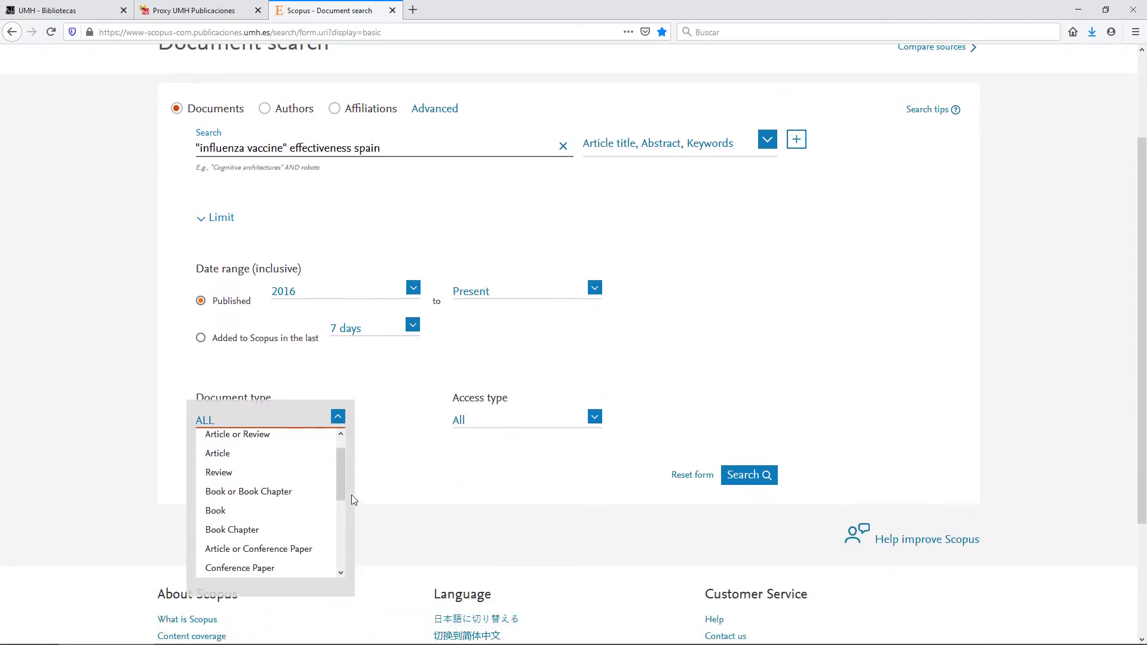
pyautogui.moveTo(342, 493); pyautogui.dragTo(340, 482)
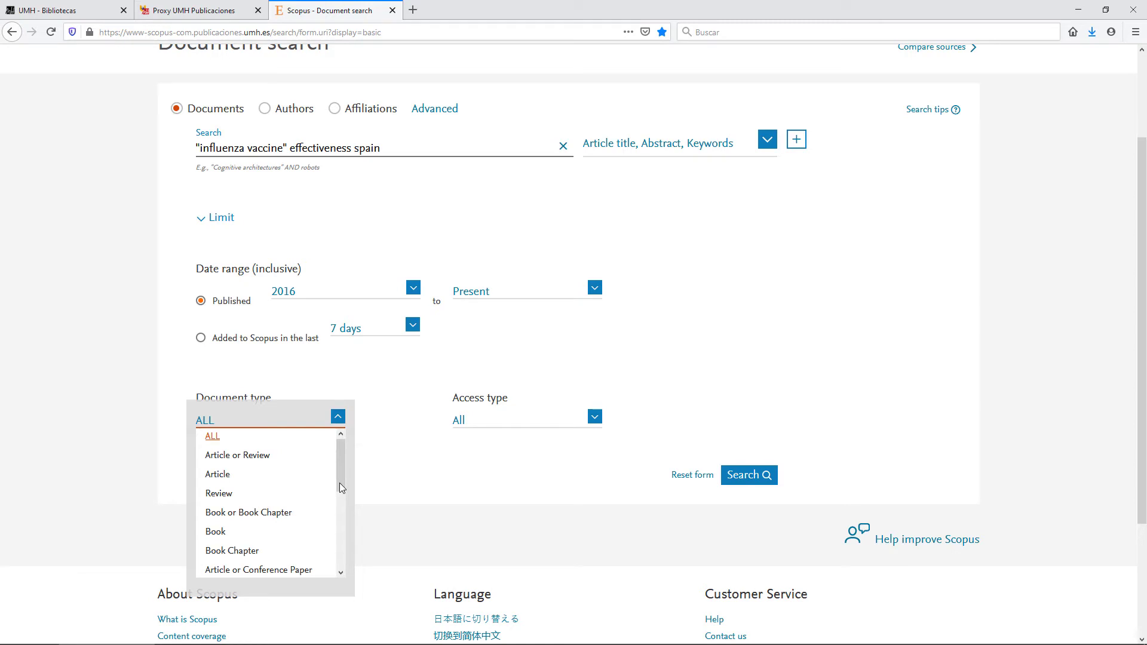
pyautogui.moveTo(339, 483)
pyautogui.mouseDown()
pyautogui.moveTo(350, 521)
pyautogui.moveTo(342, 544)
pyautogui.moveTo(351, 470)
pyautogui.mouseUp()
pyautogui.click(242, 439)
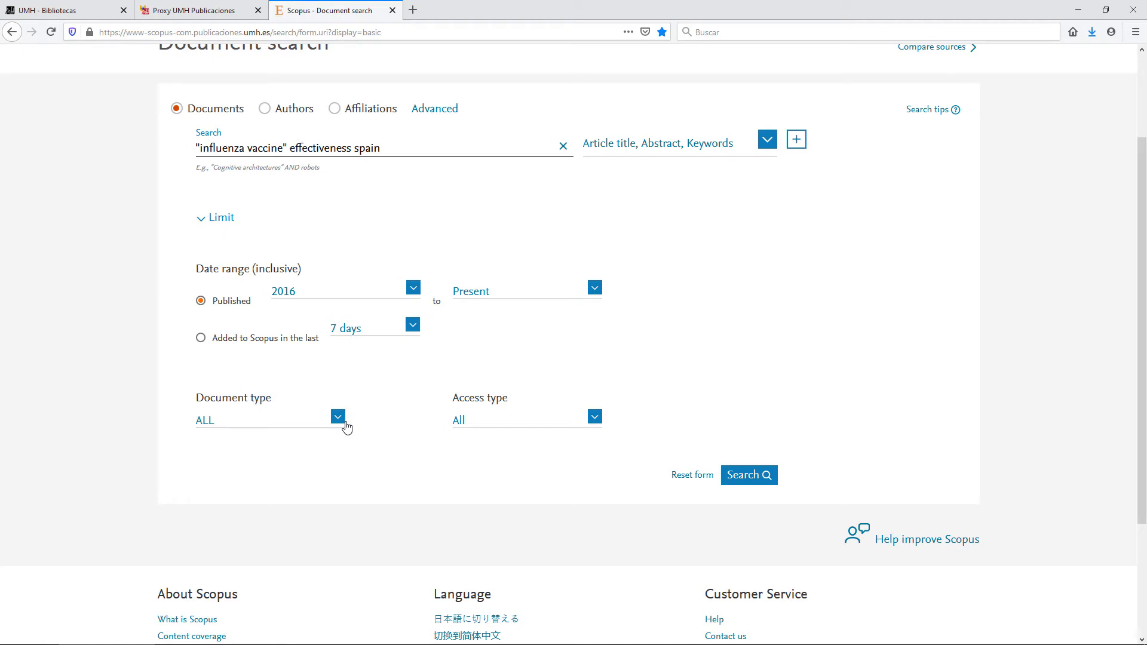
# - Keep access type as All and run the document search
pyautogui.click(593, 417)
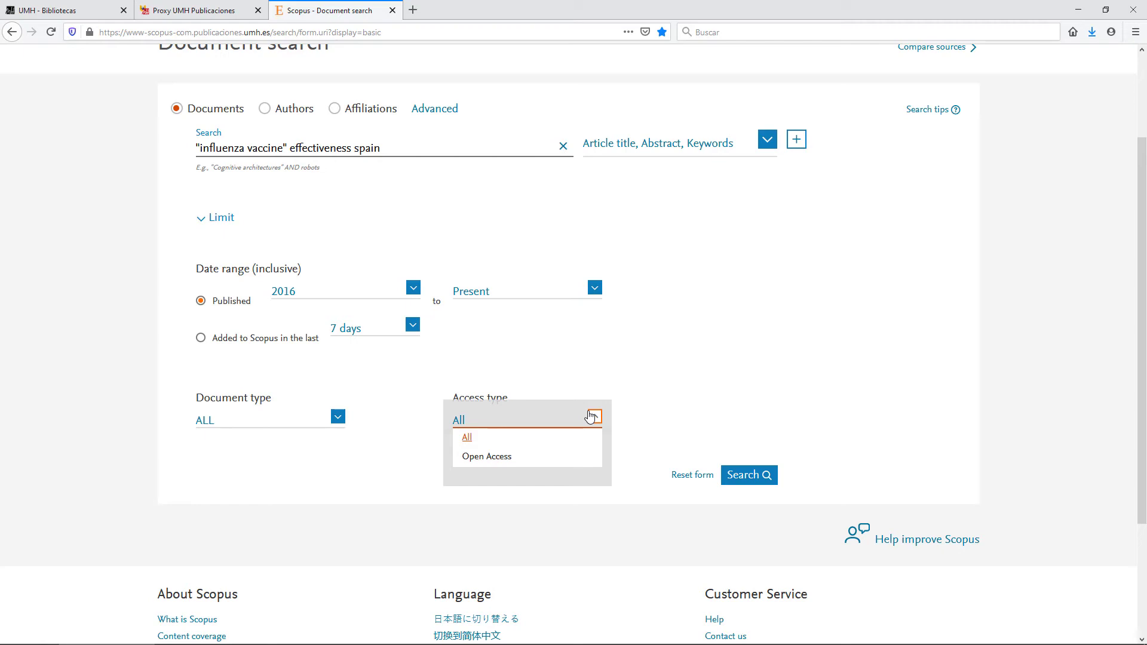
pyautogui.click(485, 441)
pyautogui.scroll(2, 604, 315)
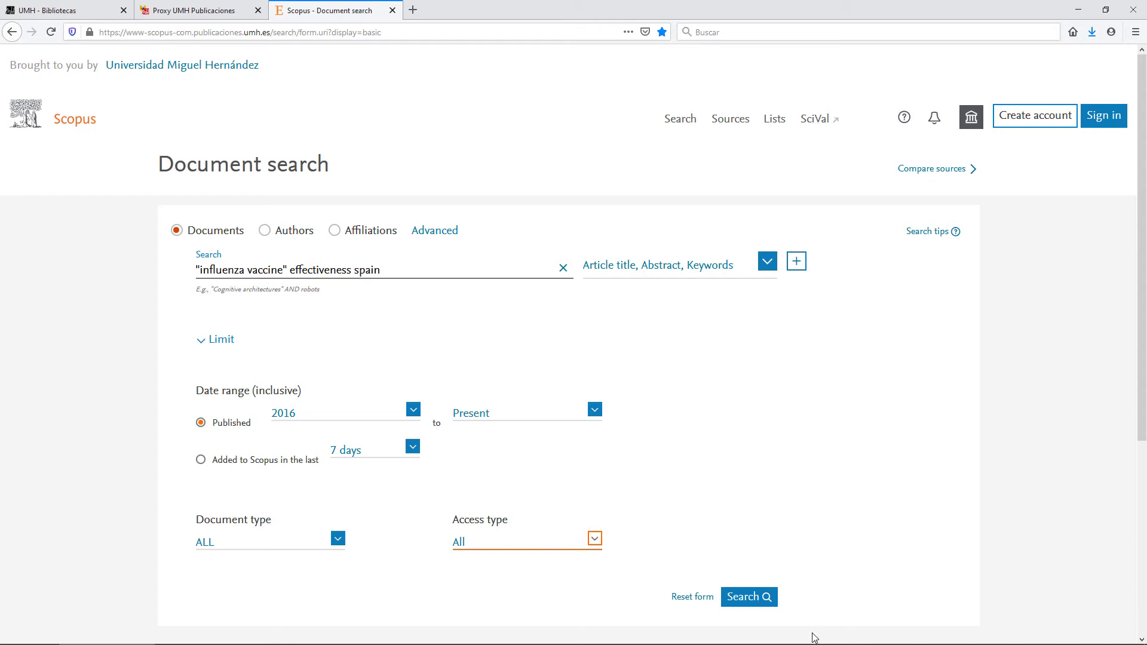
pyautogui.click(758, 605)
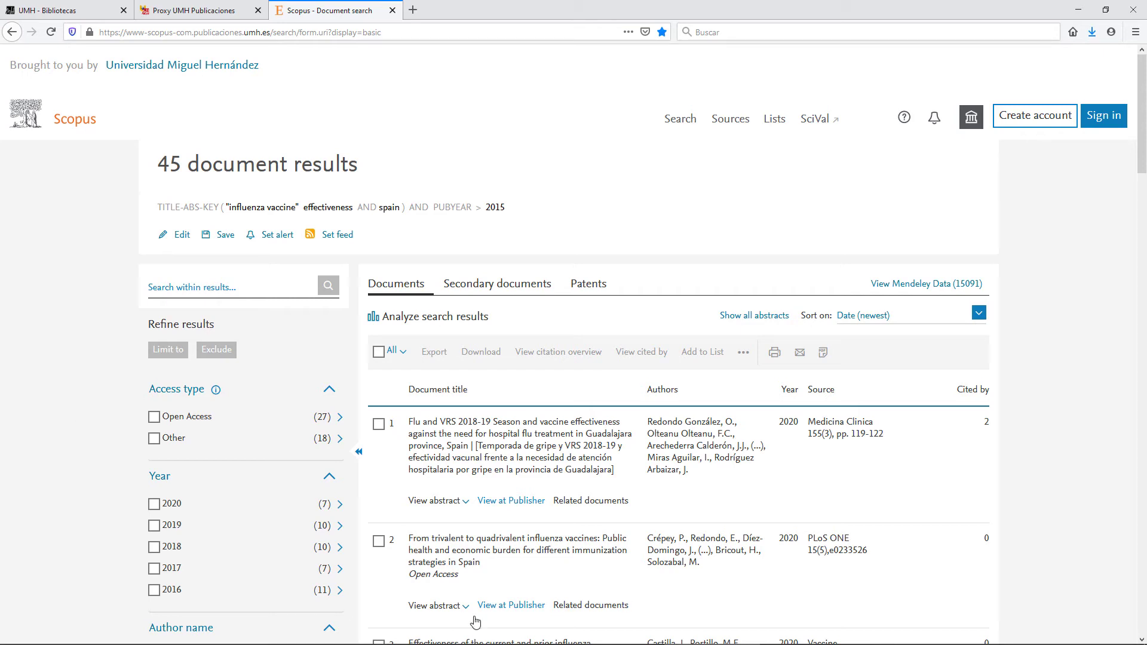
# - Expand the Document type, Publication stage, Source title and Keyword facets
pyautogui.scroll(-1, 96, 428)
pyautogui.scroll(-4, 96, 428)
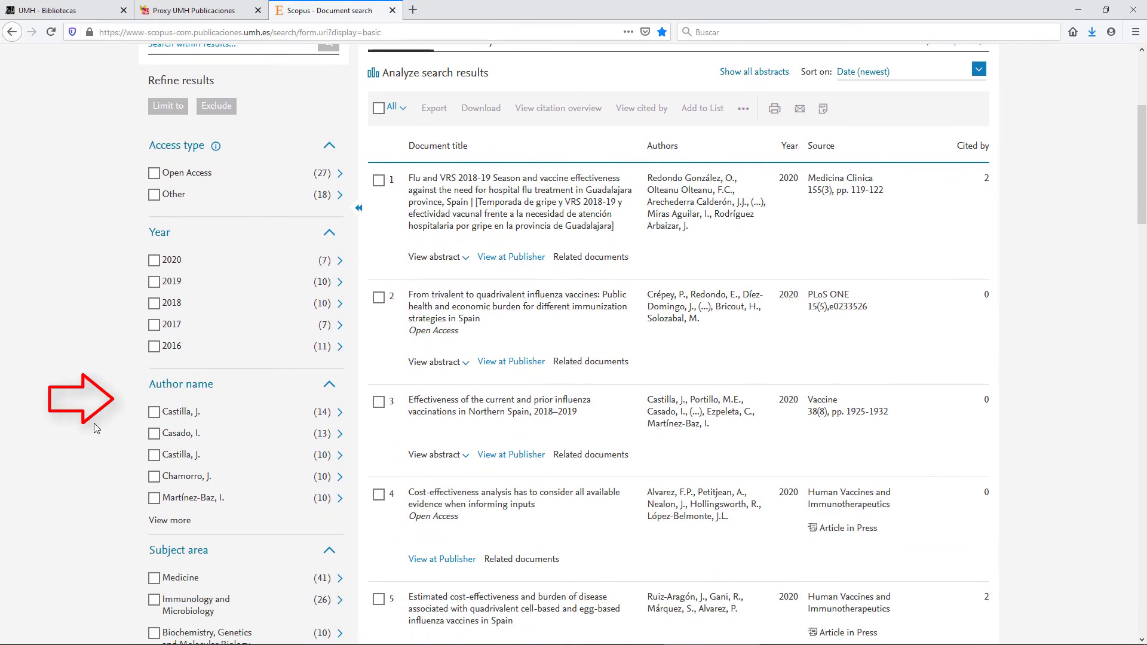
pyautogui.scroll(-4, 96, 428)
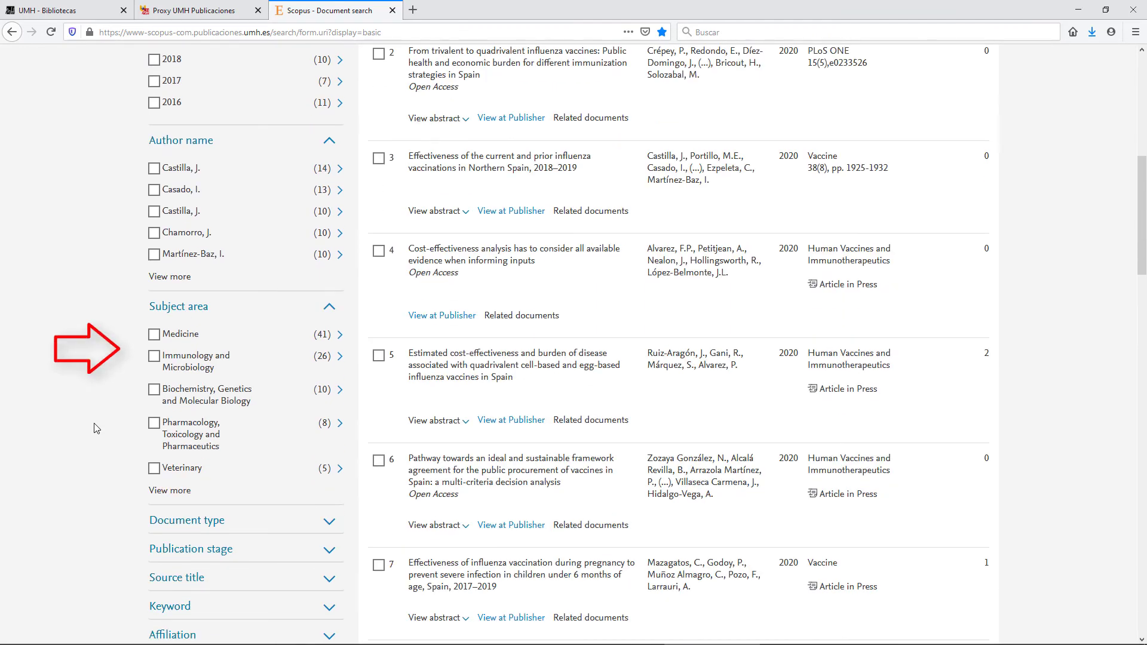
pyautogui.scroll(-4, 95, 428)
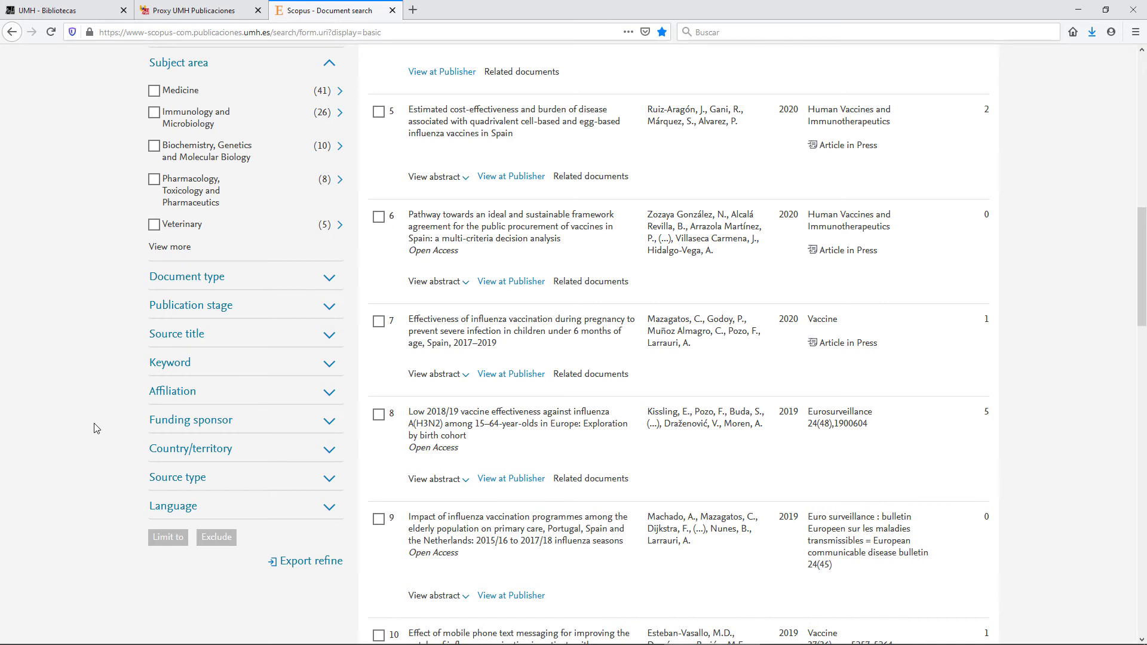
pyautogui.click(331, 279)
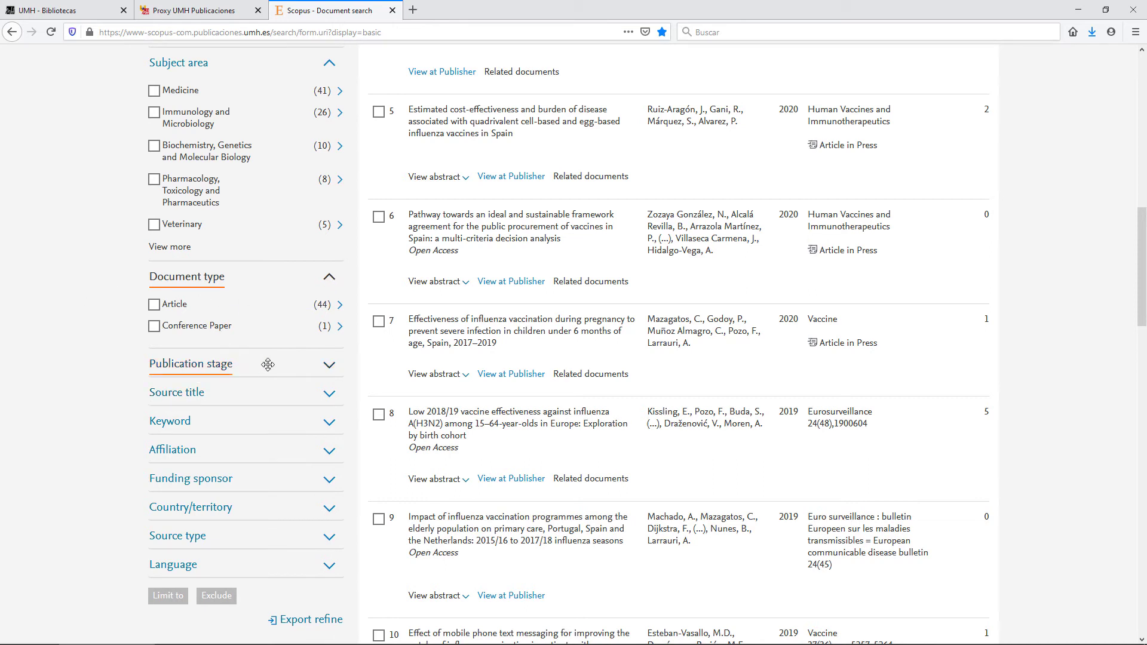
pyautogui.click(329, 367)
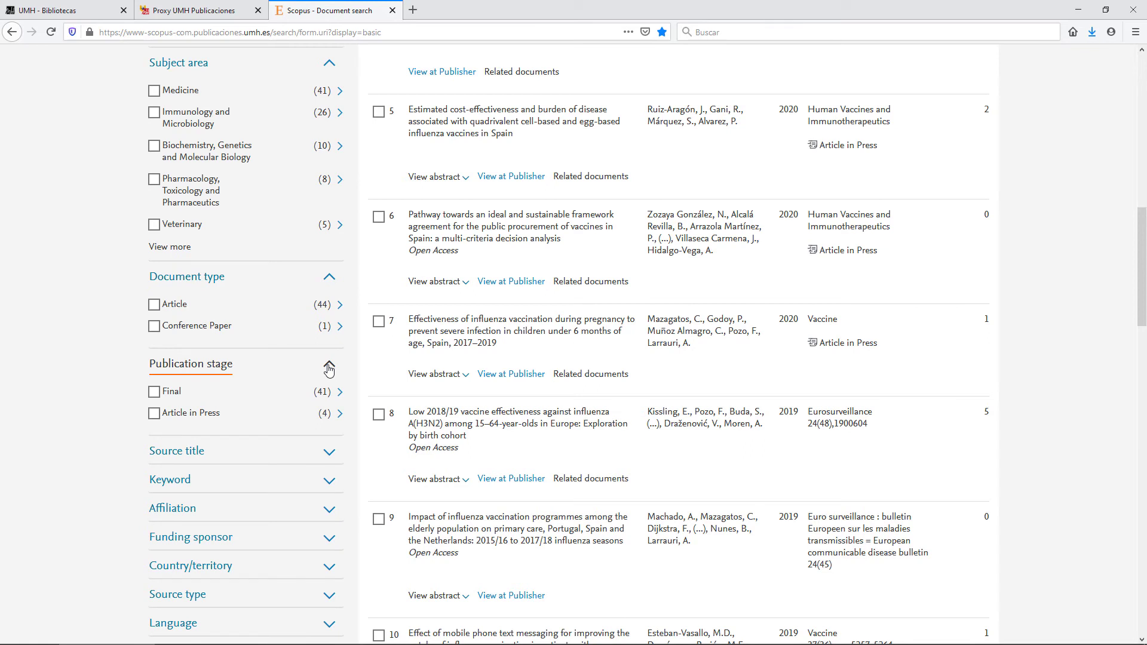
pyautogui.scroll(-3, 158, 383)
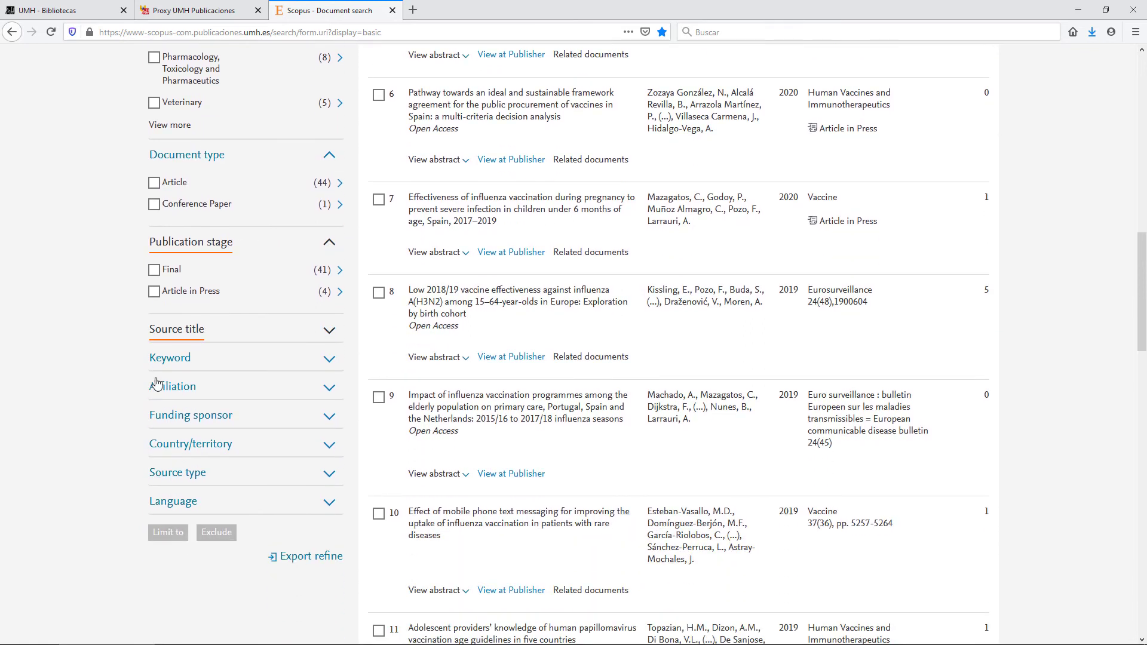
pyautogui.click(329, 332)
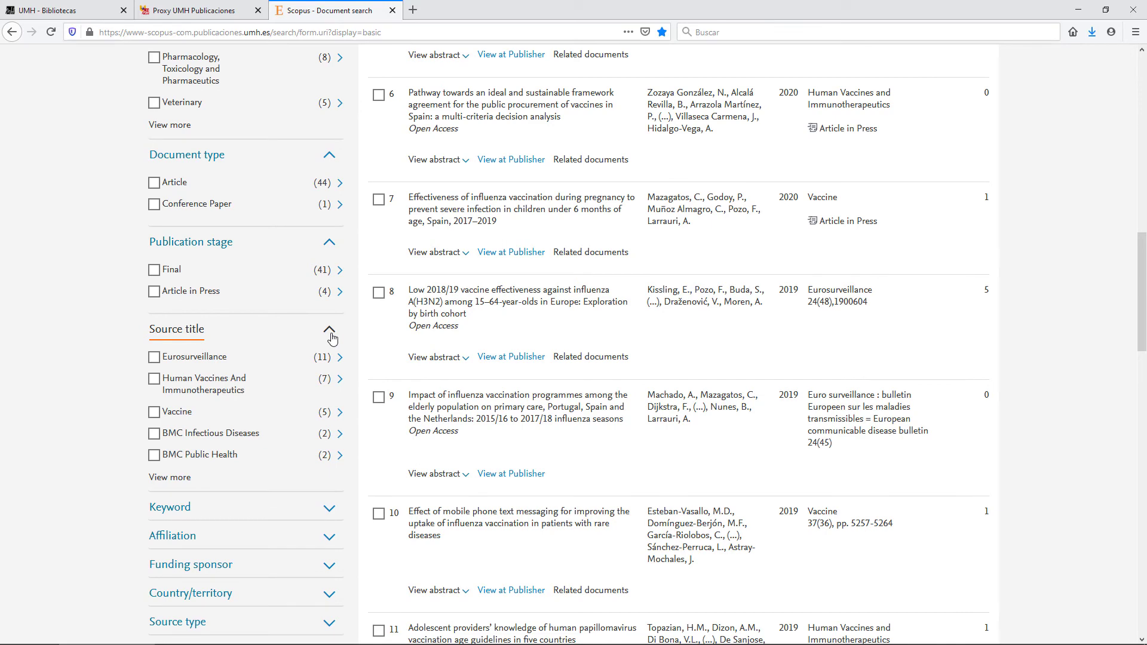
pyautogui.scroll(-4, 333, 339)
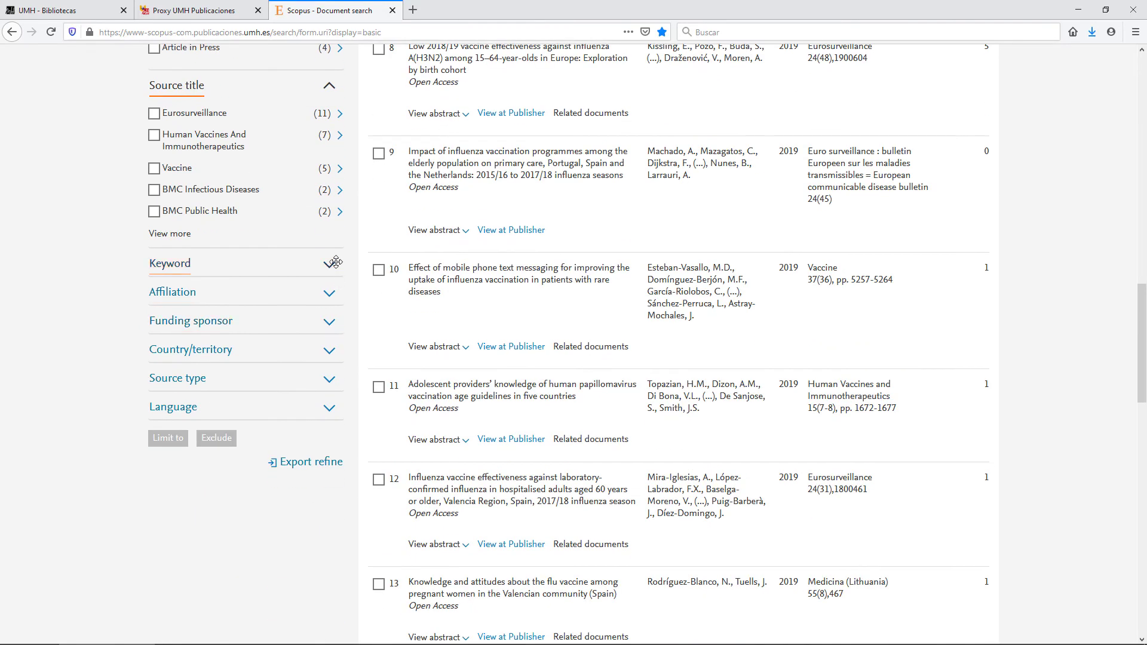
pyautogui.click(335, 262)
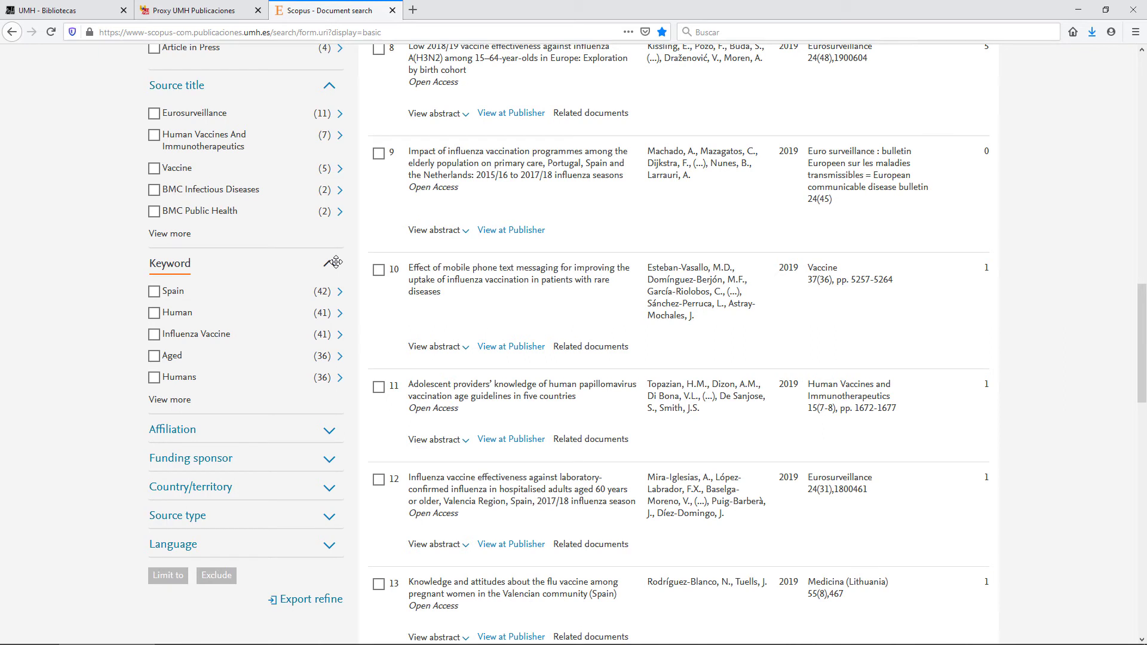
# - Expand the Affiliation, Funding sponsor, Country/territory, Source type and Language facets
pyautogui.scroll(-2, 336, 262)
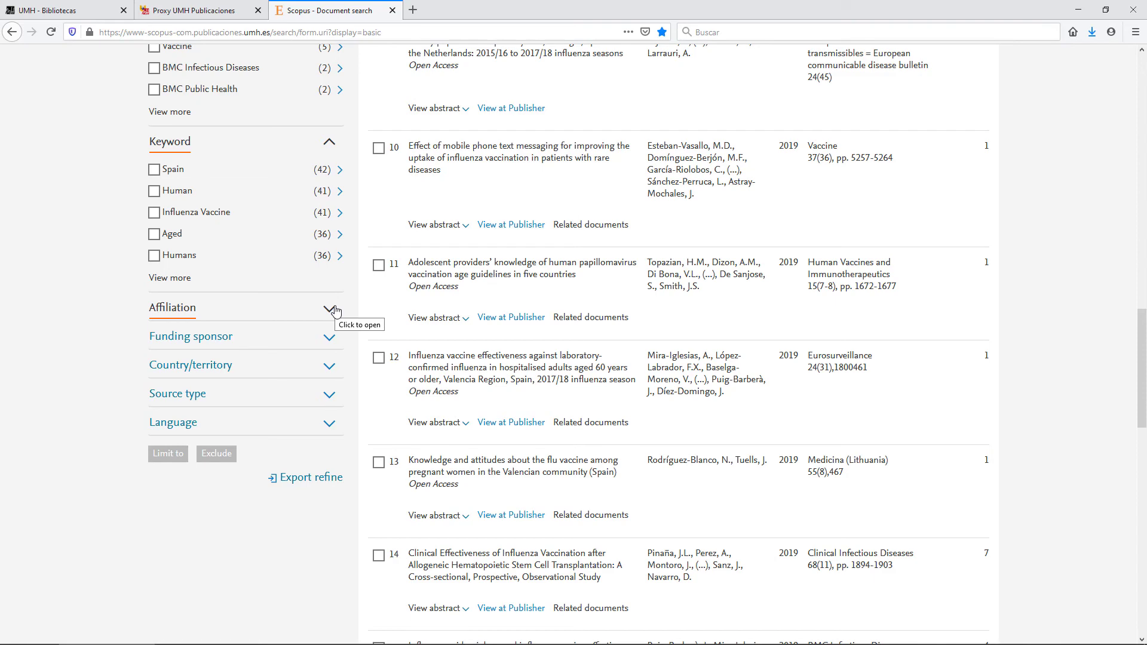
pyautogui.click(329, 308)
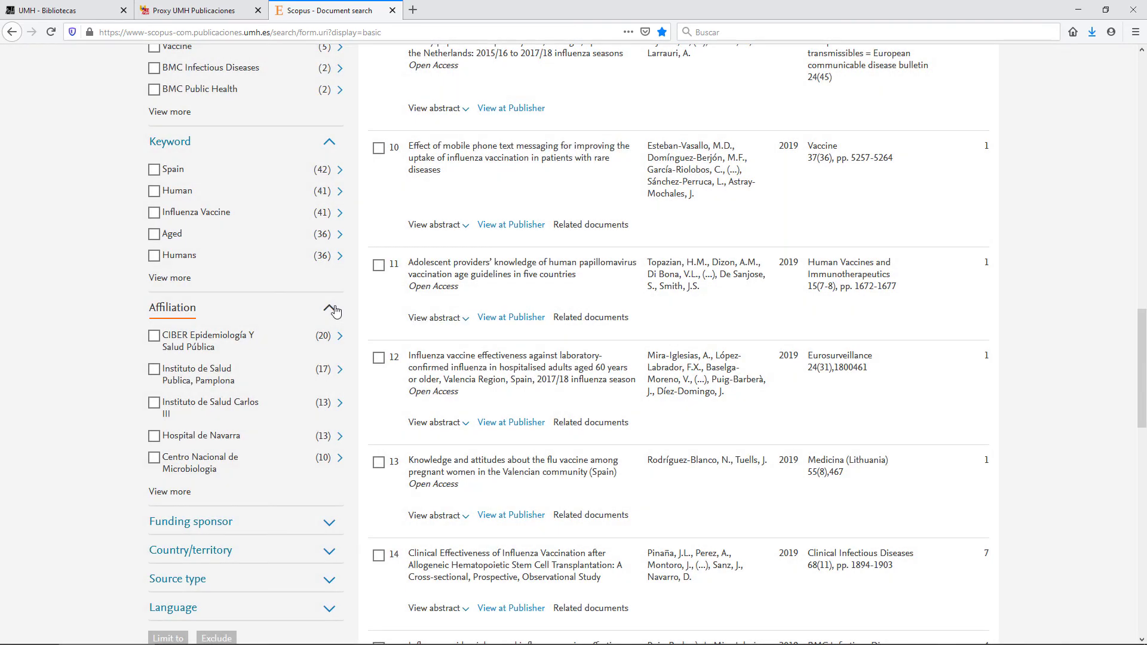
pyautogui.scroll(-3, 86, 334)
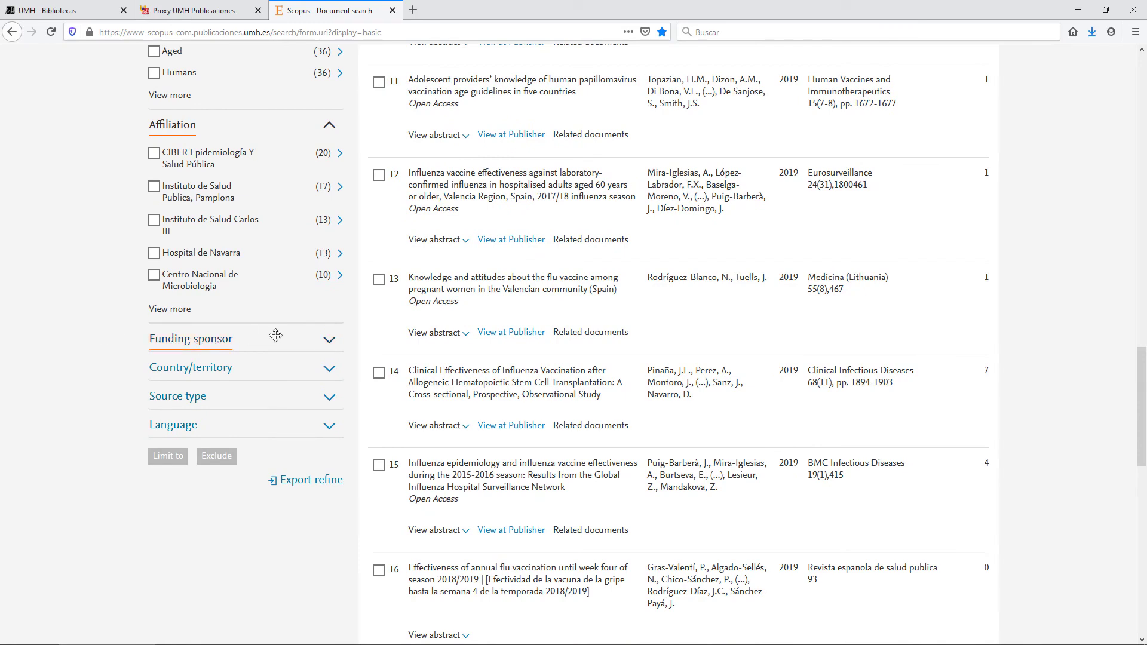
pyautogui.click(313, 338)
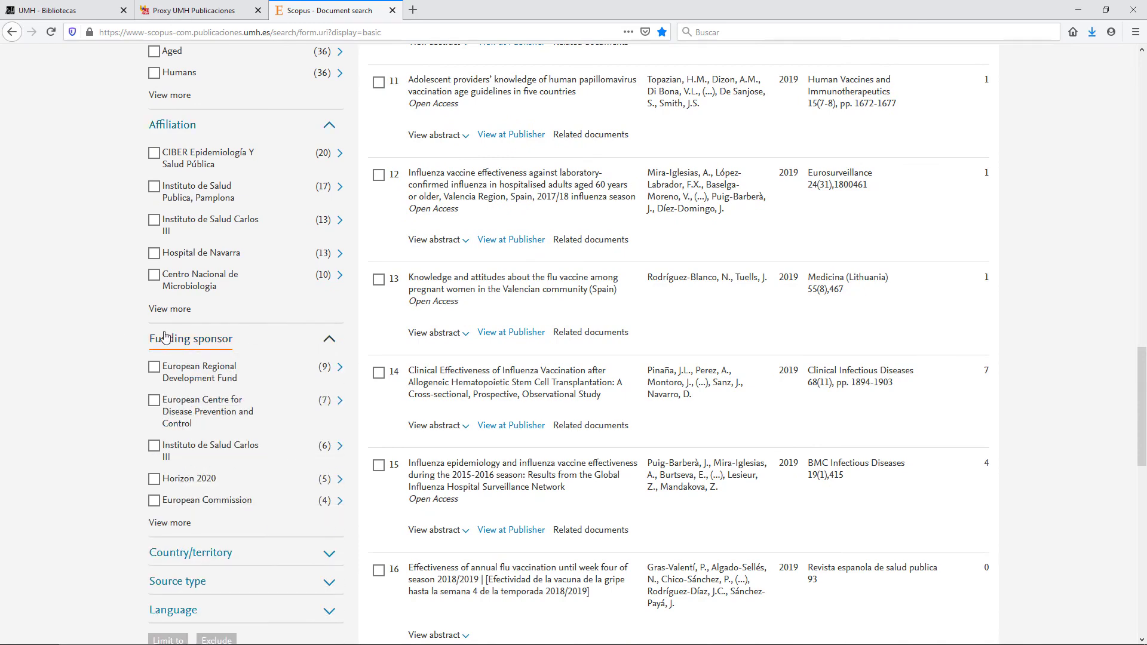
pyautogui.scroll(-3, 76, 337)
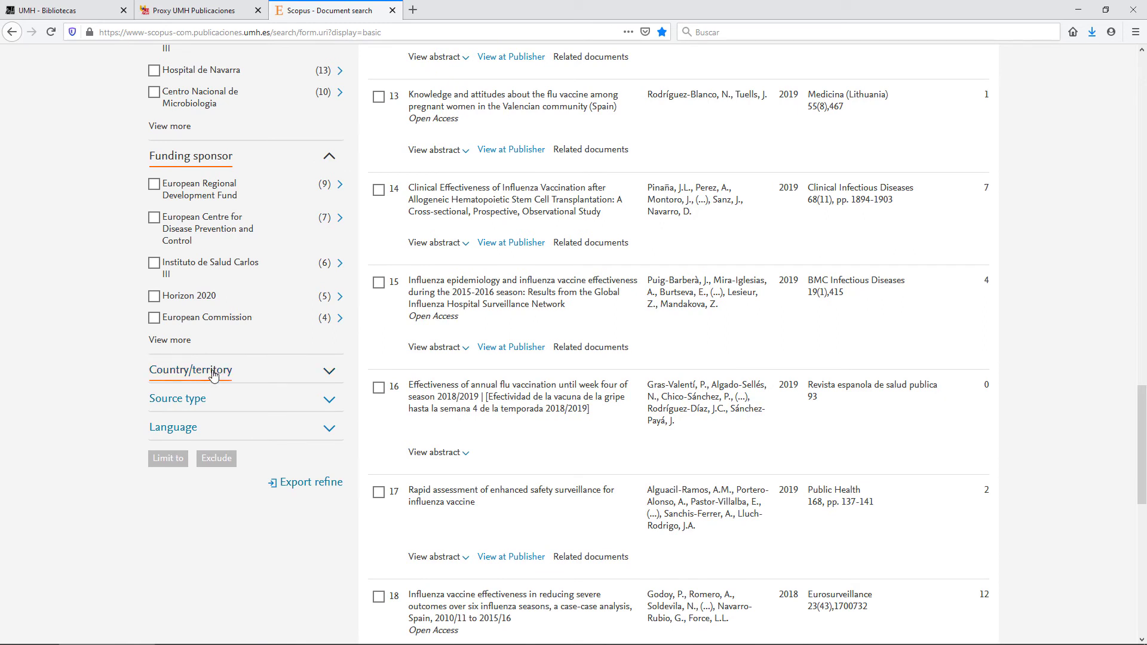
pyautogui.click(214, 371)
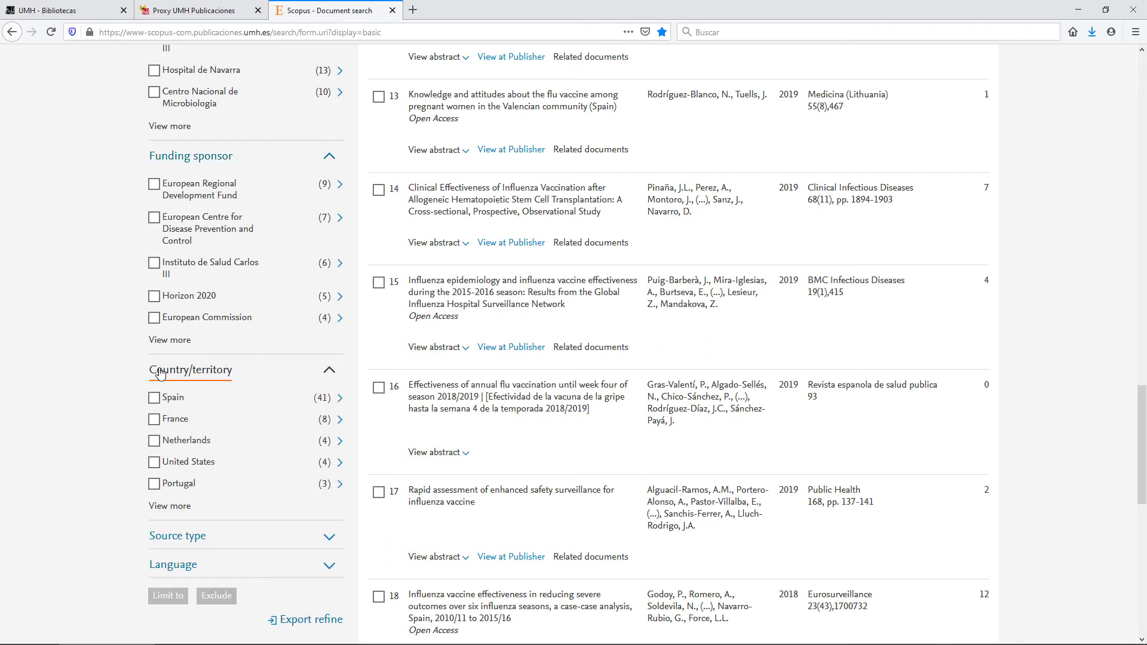
pyautogui.scroll(-1, 160, 373)
pyautogui.scroll(-1, 160, 374)
pyautogui.click(169, 412)
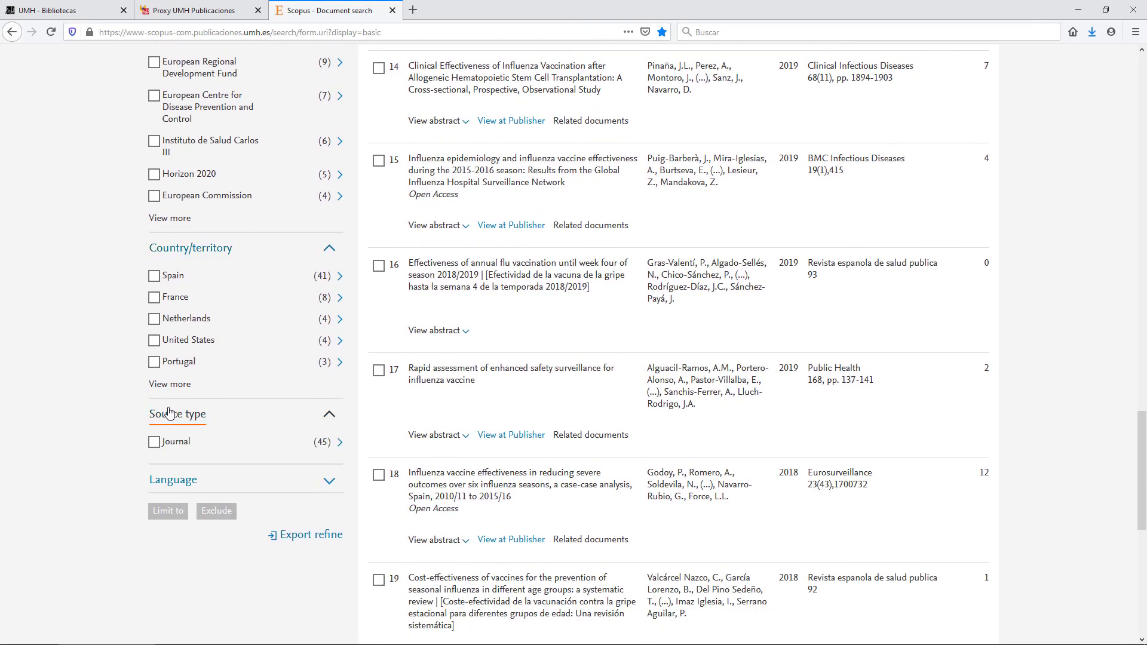
pyautogui.click(157, 481)
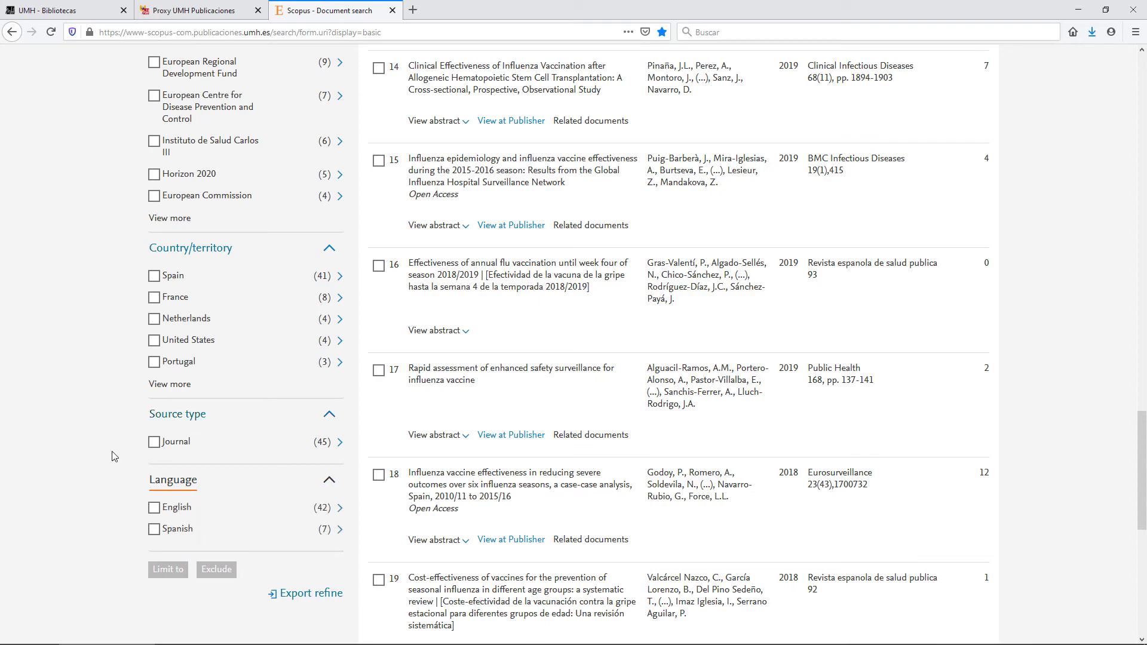
pyautogui.scroll(10, 113, 456)
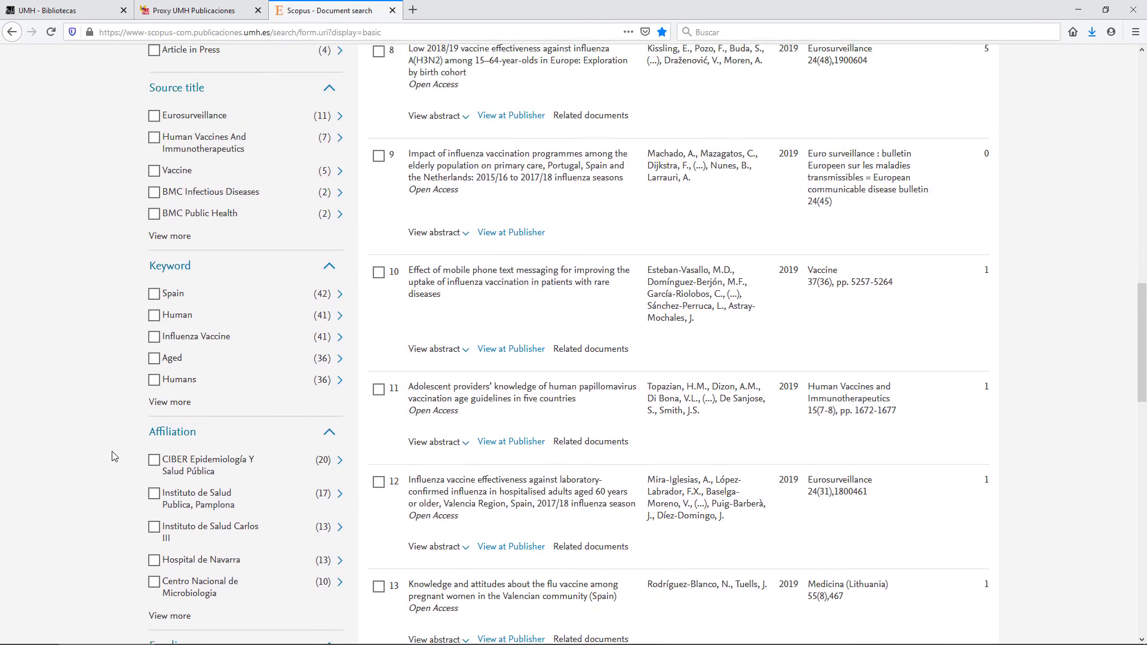
# - Tick the Aged (36) checkbox in the Keyword facet
pyautogui.scroll(1, 113, 456)
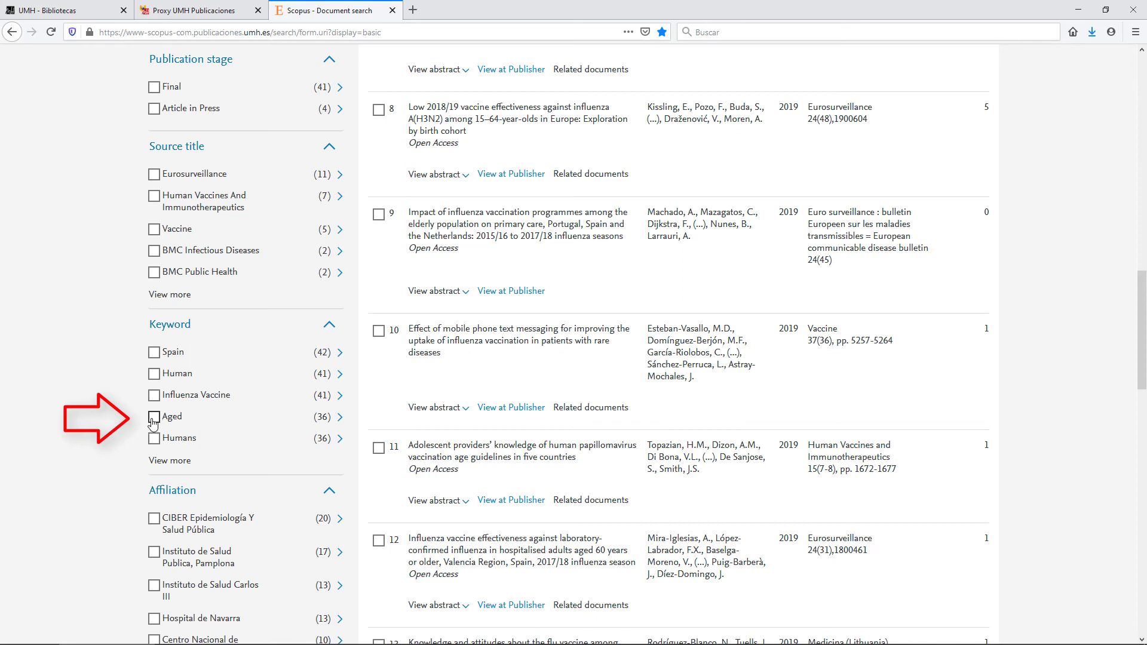
pyautogui.click(154, 422)
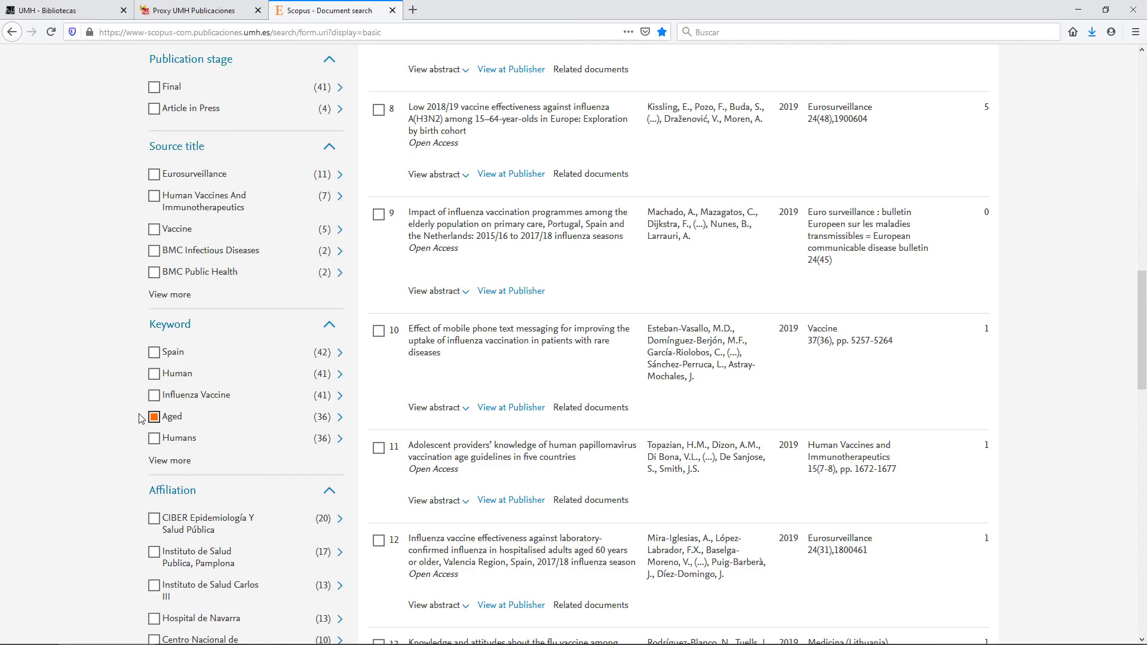
pyautogui.scroll(-15, 125, 421)
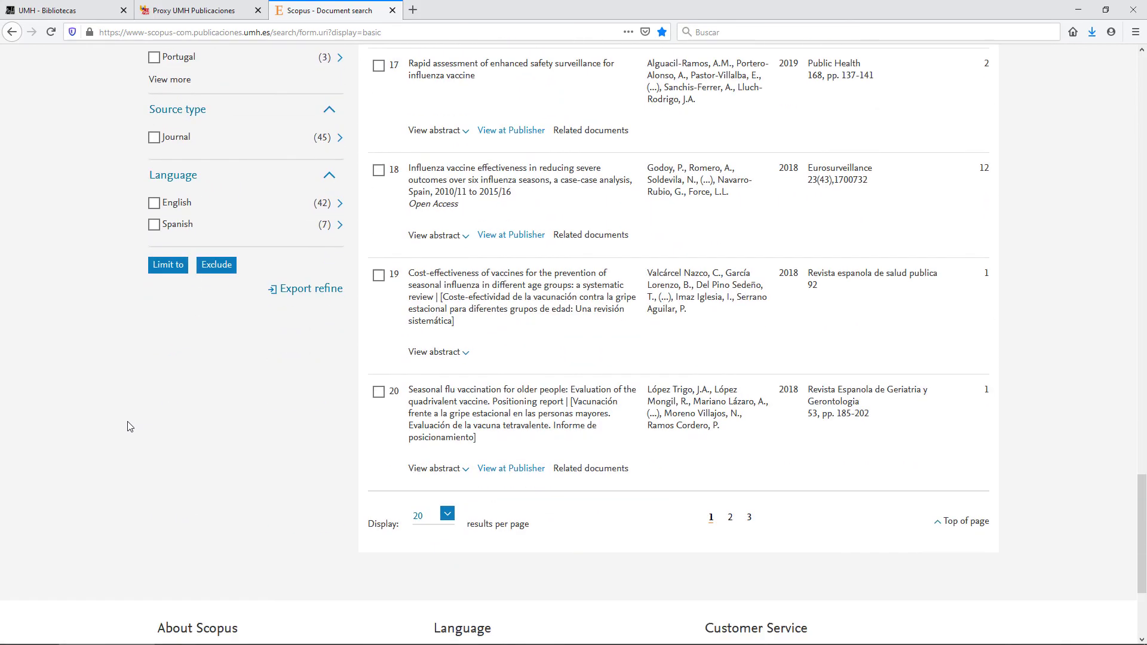
# - Apply Limit to so the results are restricted to the Aged keyword
pyautogui.scroll(2, 129, 426)
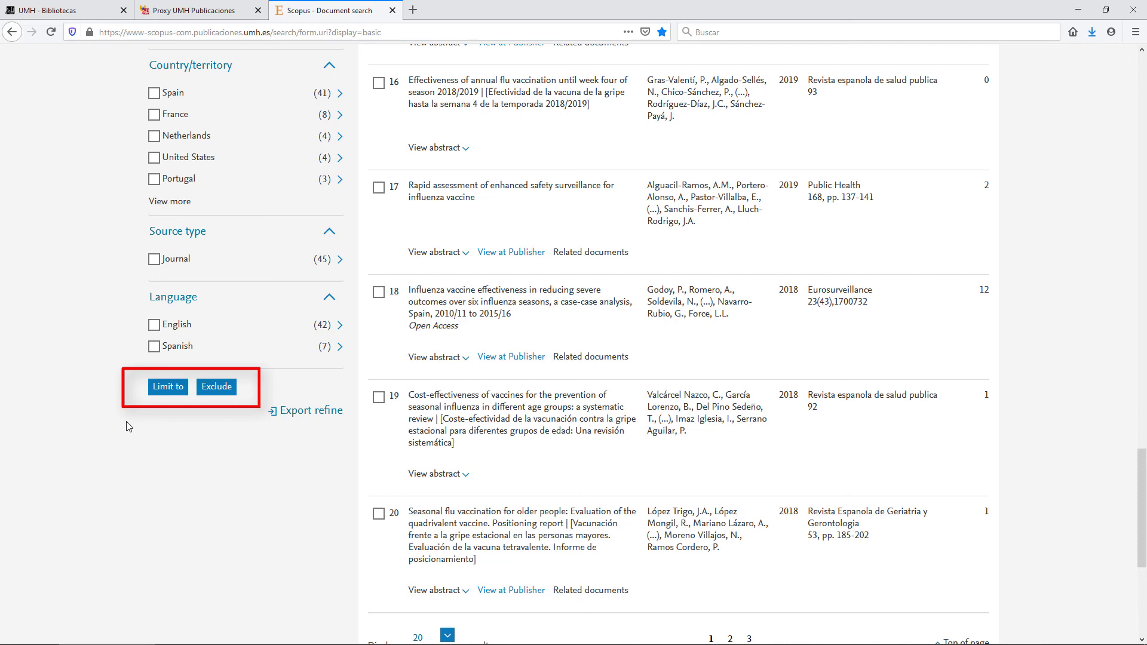
pyautogui.click(158, 395)
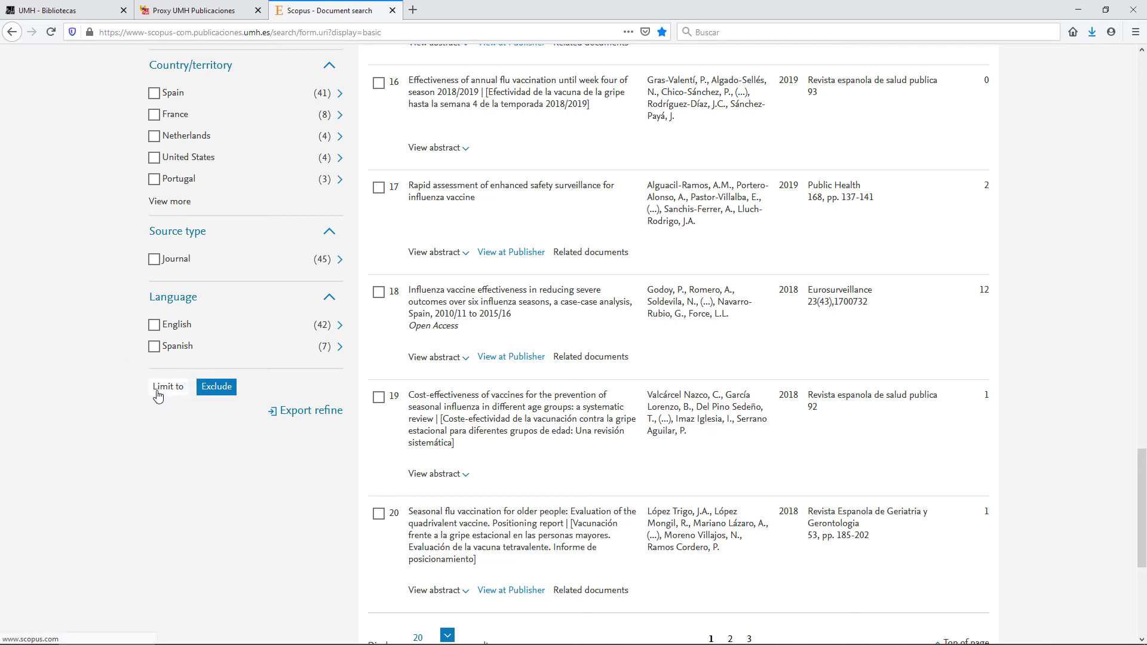